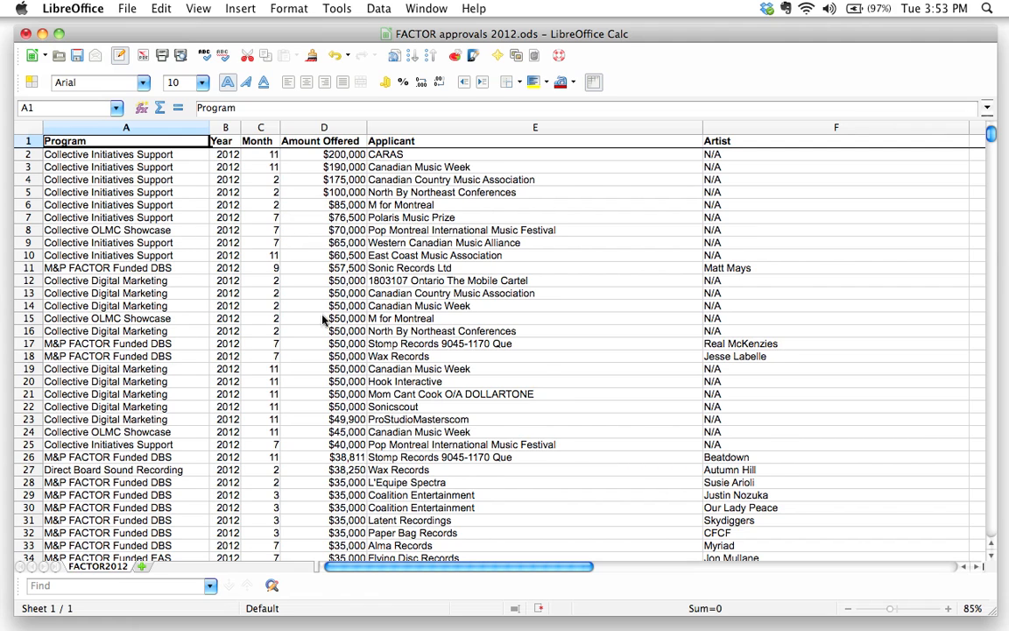
- Look through the 2012 funding approval records and their columns on the FACTOR2012 sheet
scroll(322, 320, "down", 2)
scroll(324, 326, "up", 2)
scroll(92, 193, "down", 3)
scroll(87, 193, "up", 3)
scroll(298, 228, "down", 20)
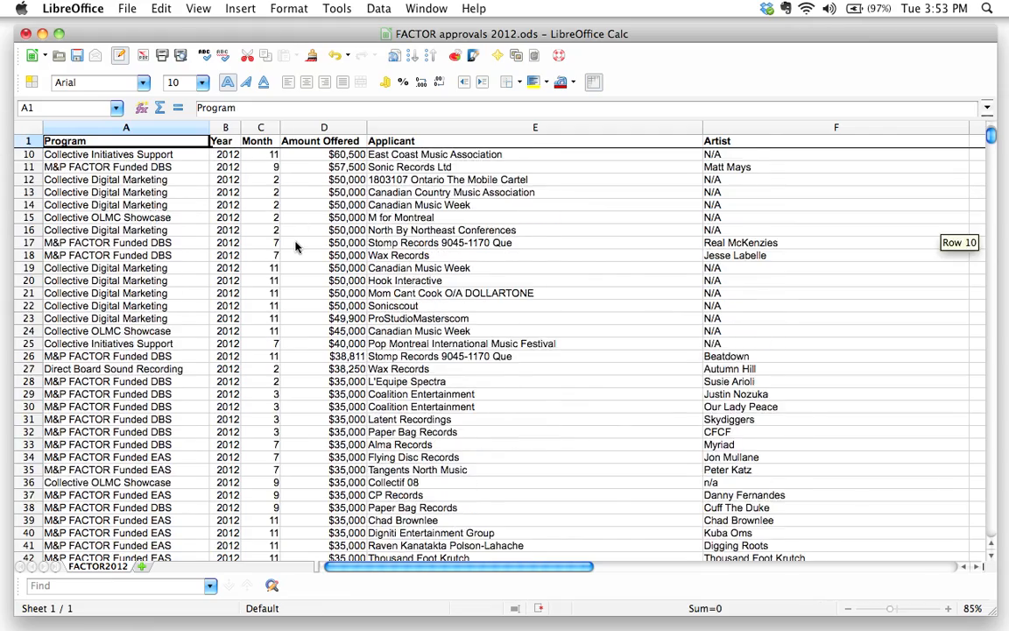
scroll(296, 254, "up", 18)
scroll(298, 249, "up", 4)
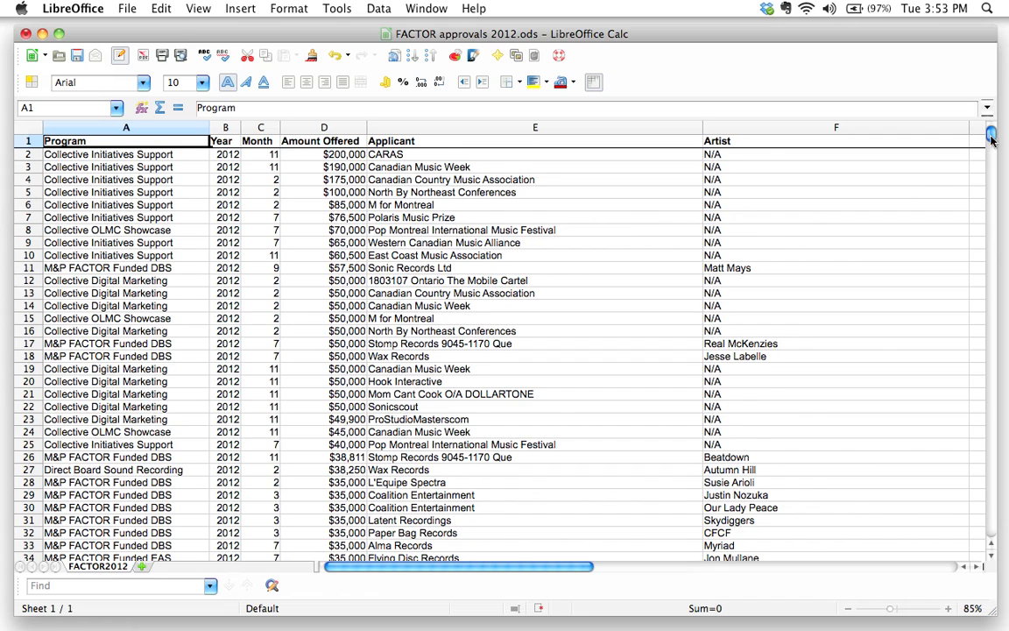
- Examine the sum formula in cell D1645 beneath the Amount Offered column and the records above it
left_click_drag(989, 135, 990, 532)
left_click(332, 270)
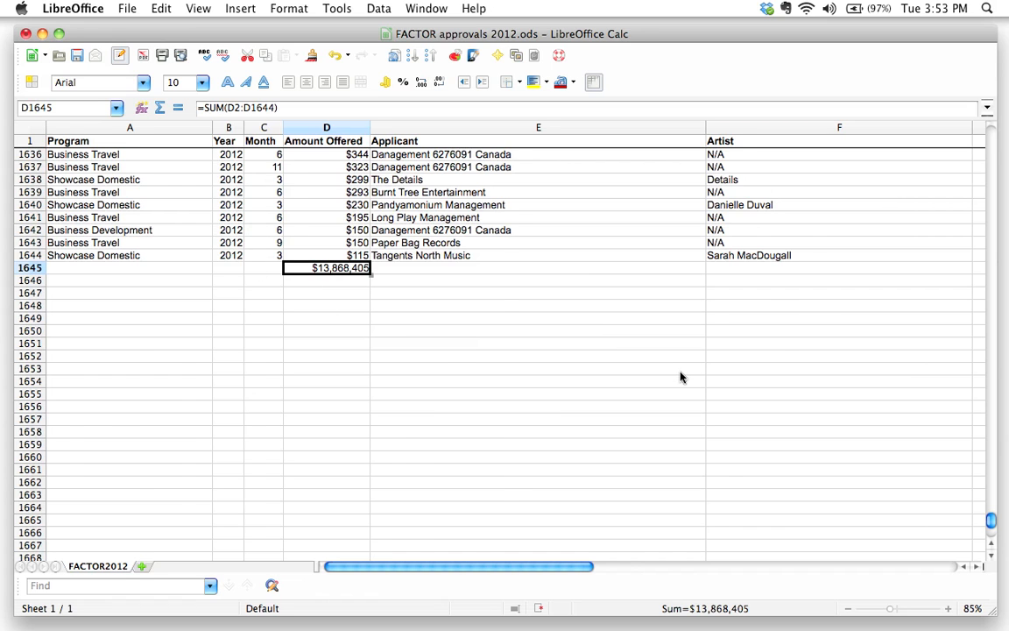
scroll(679, 375, "up", 20)
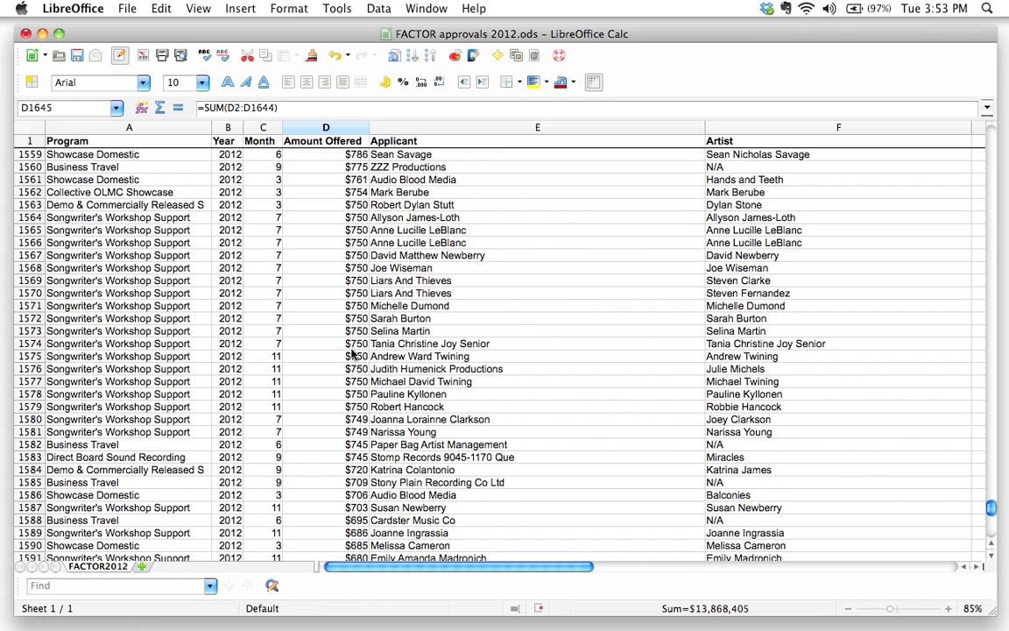
scroll(955, 411, "down", 5)
scroll(952, 425, "down", 15)
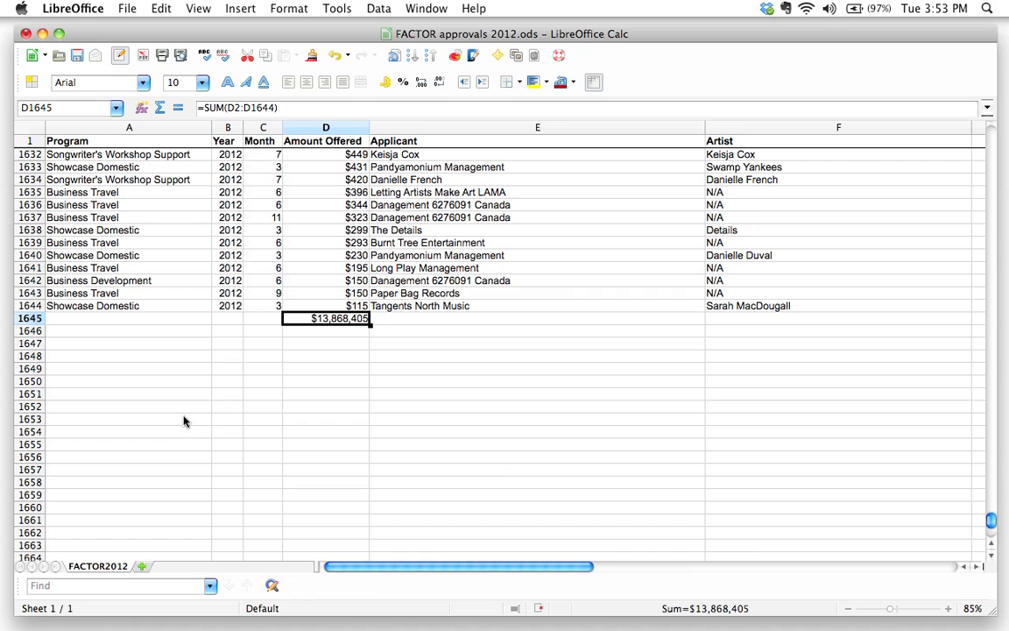
- Add three new blank sheets to the workbook after FACTOR2012
left_click(141, 567)
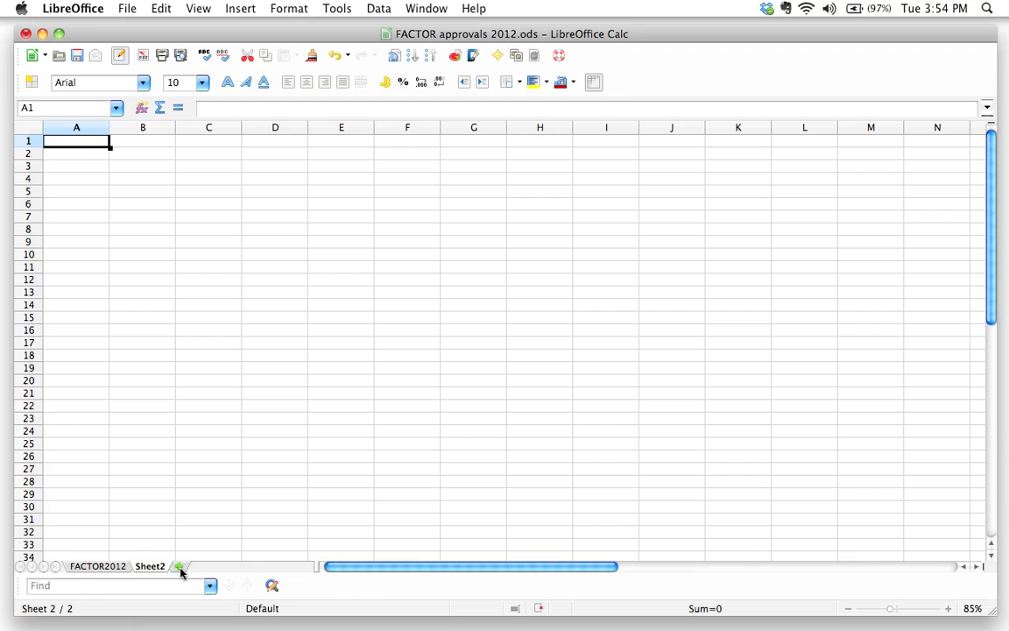
left_click(181, 568)
left_click(215, 567)
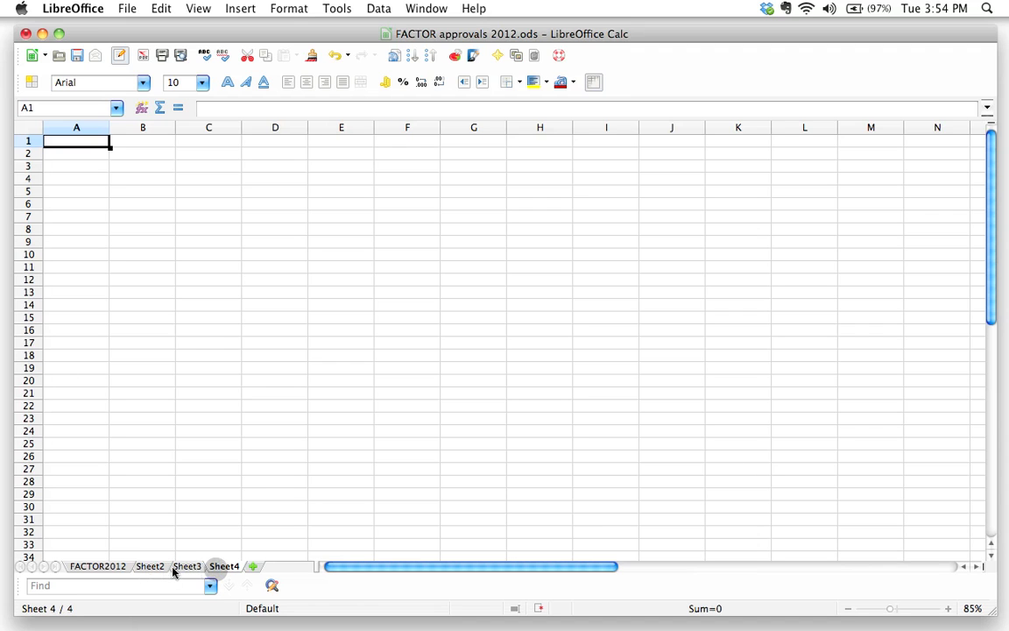
- Rename Sheet2 as Totals
left_click(104, 568)
left_click(151, 566)
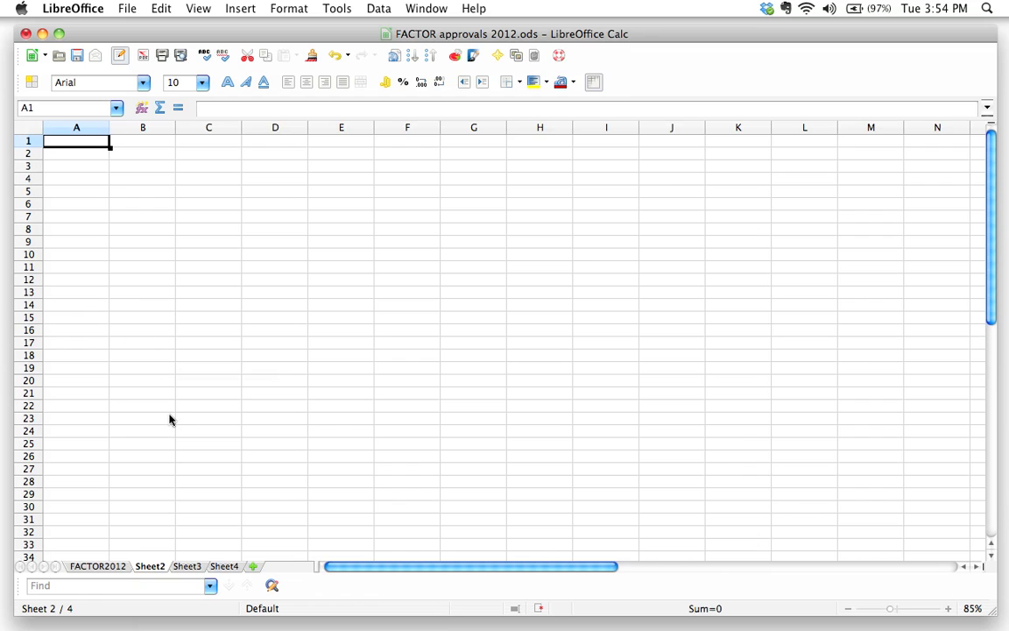
double_click(150, 566)
type("Totals")
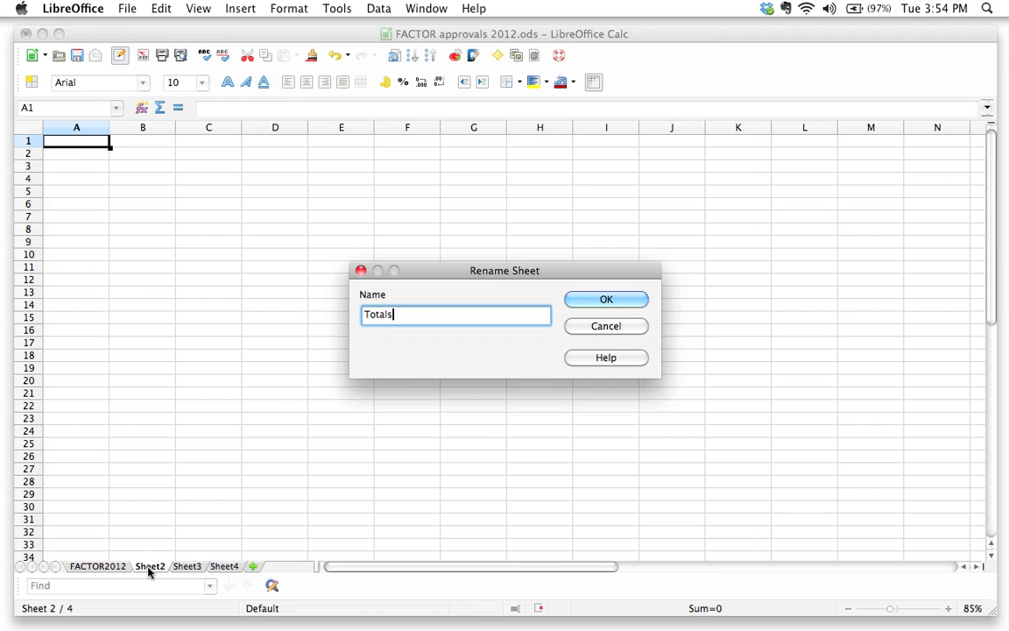
key("Return")
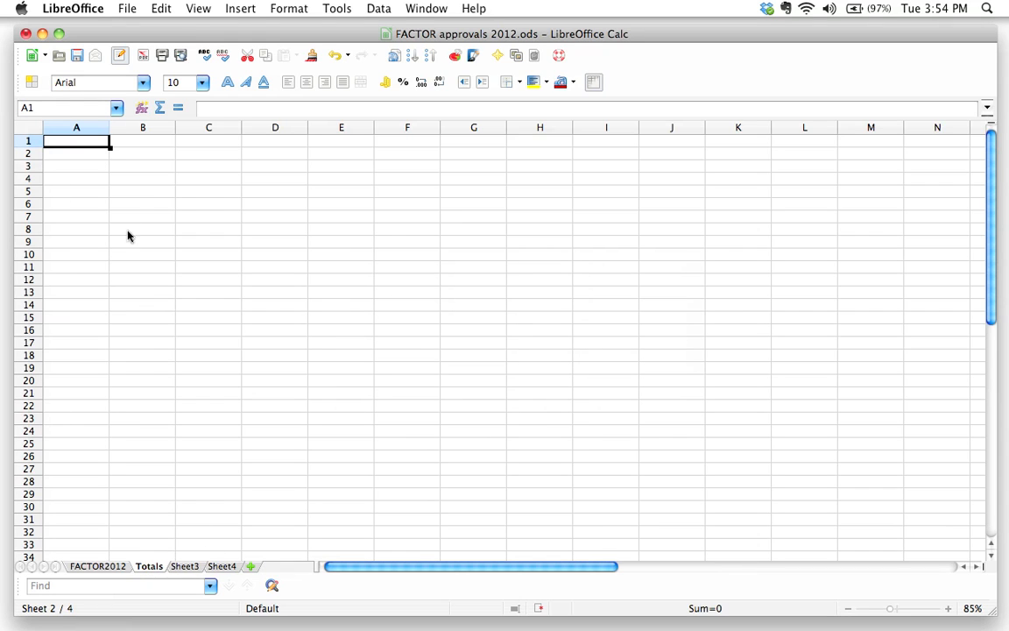
- Enter the label "Total" in cell A1 of the Totals sheet
left_click(99, 568)
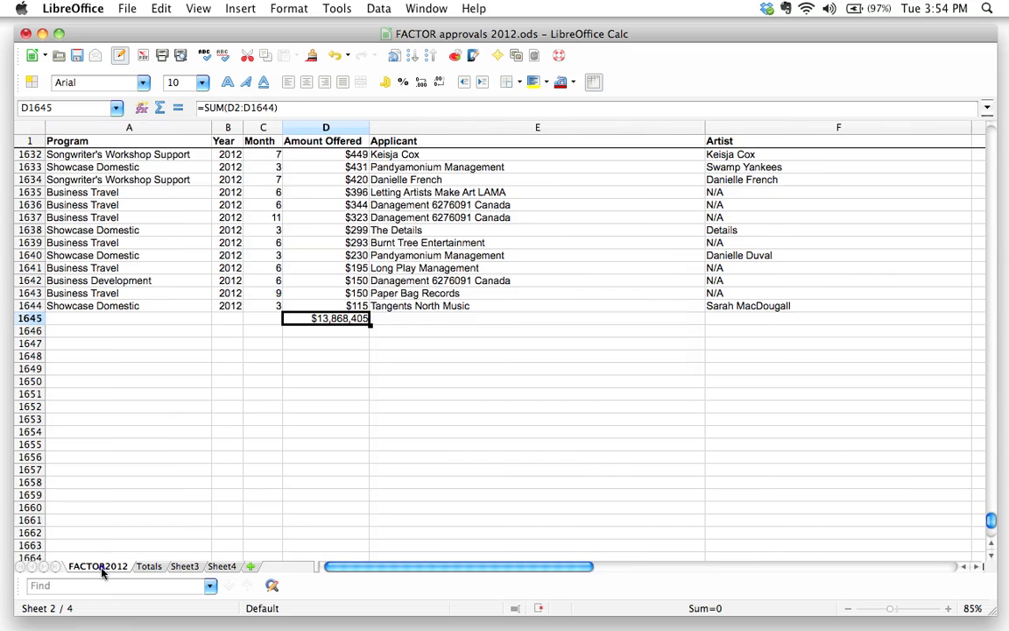
left_click(151, 566)
type("RT")
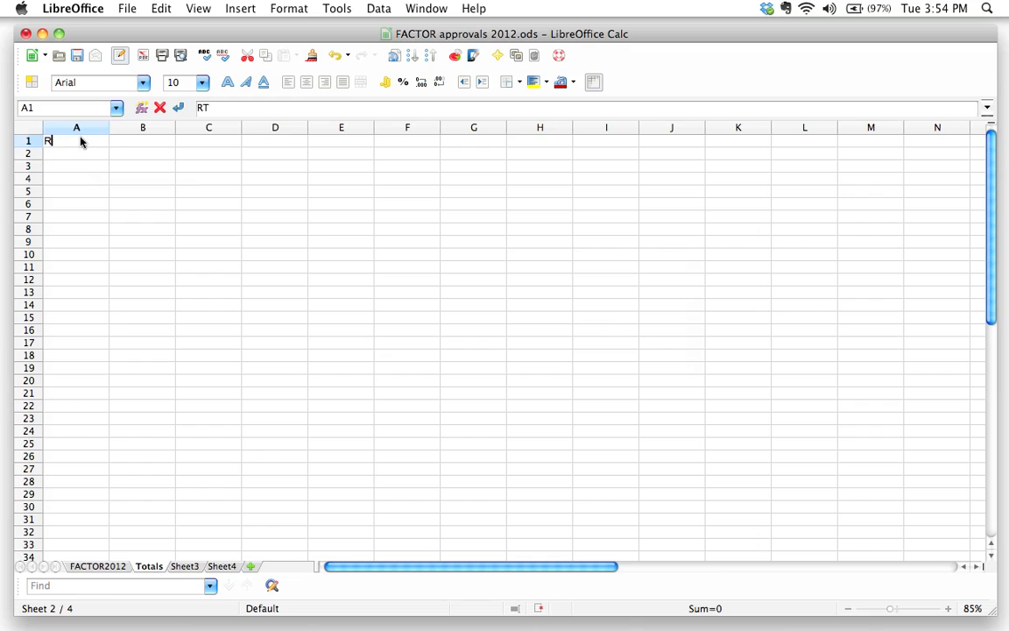
key("BackSpace")
key("BackSpace")
type("To")
key("Tab")
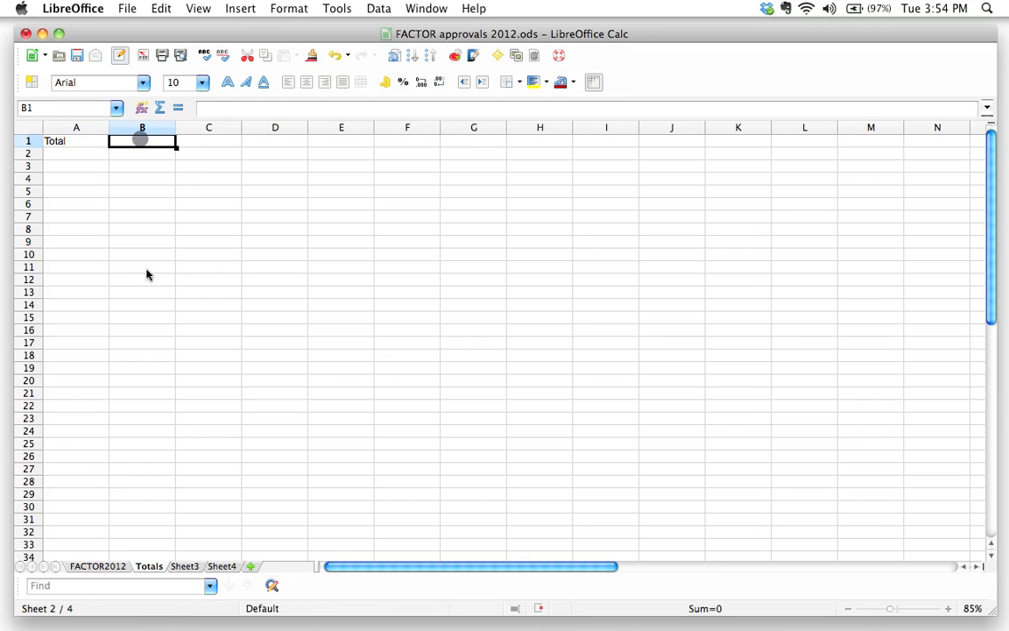
- Copy the sum cell D1645 from FACTOR2012 and paste it into B1 of the Totals sheet
left_click(103, 567)
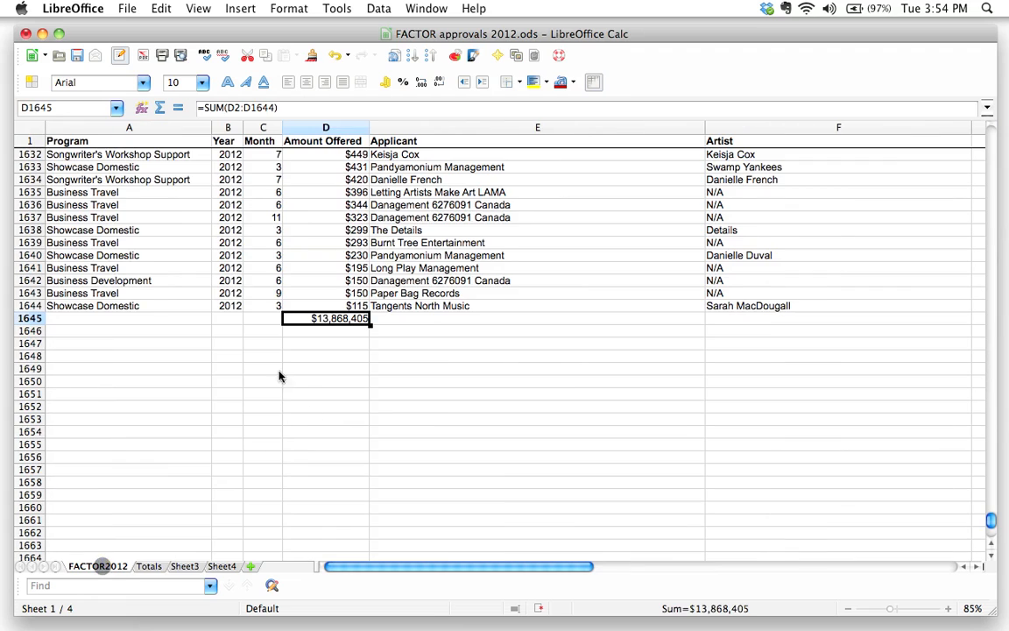
key("super+c")
left_click(148, 567)
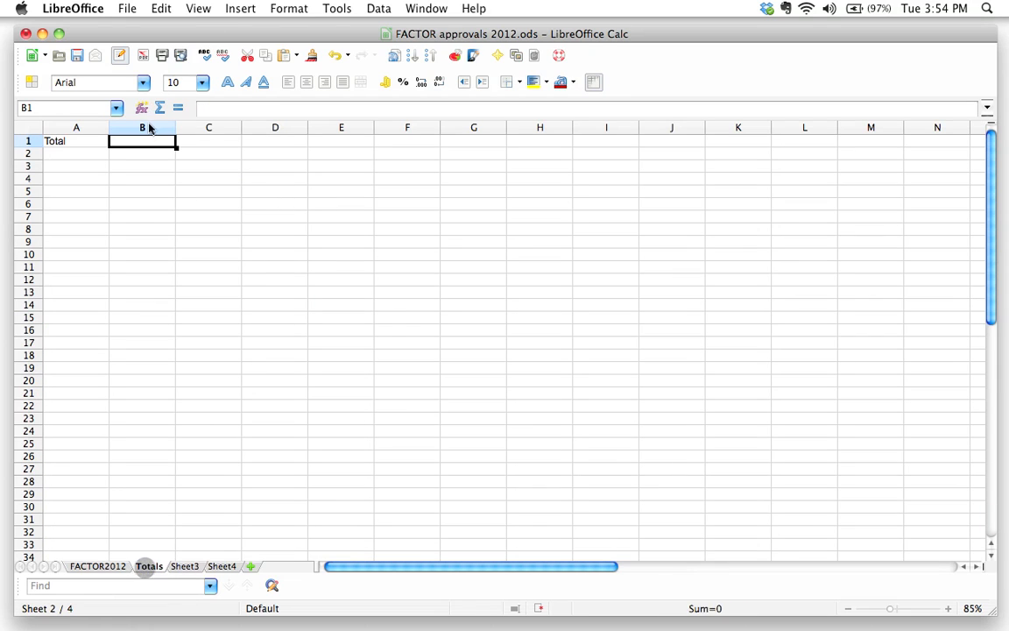
key("super+v")
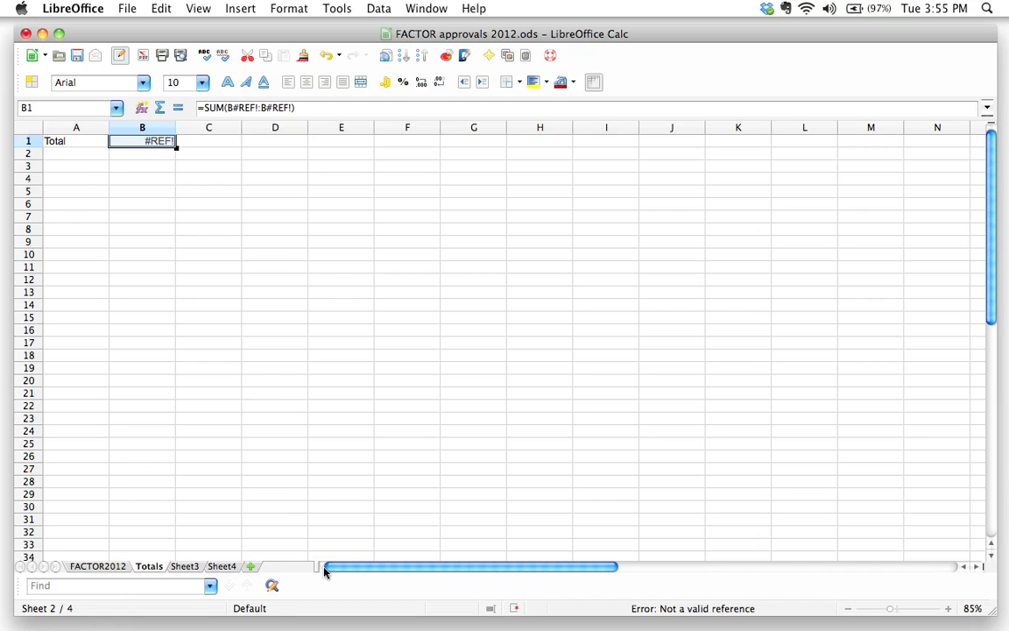
left_click(279, 107)
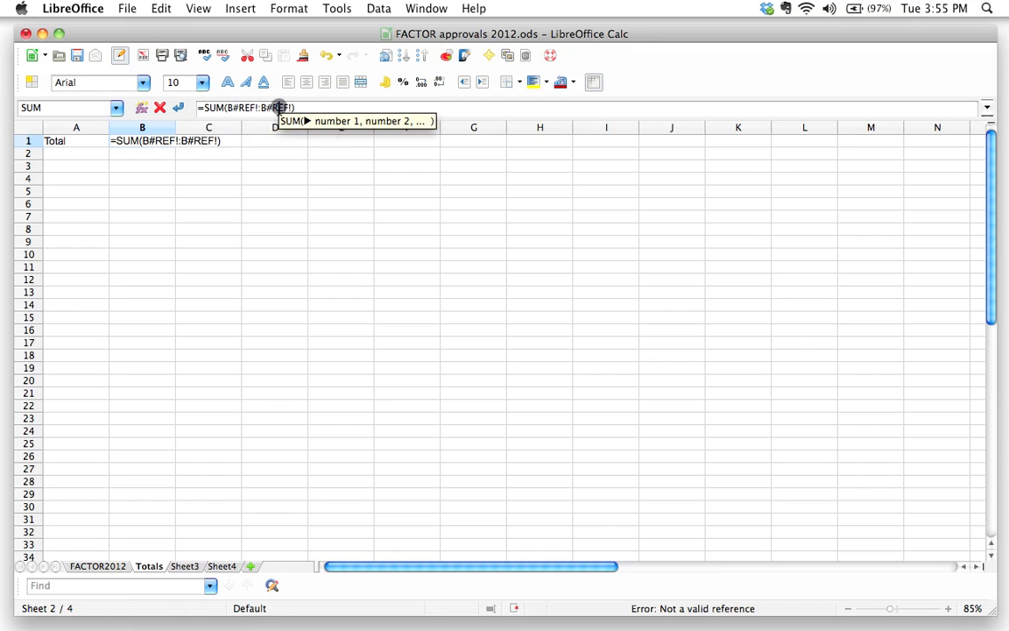
triple_click(201, 106)
type("=")
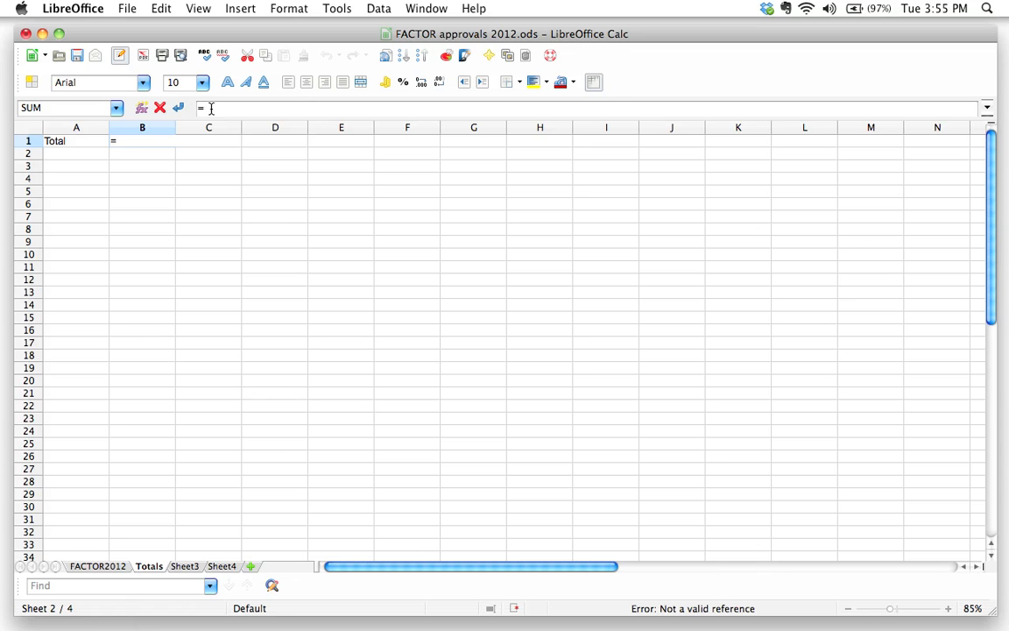
key("F12")
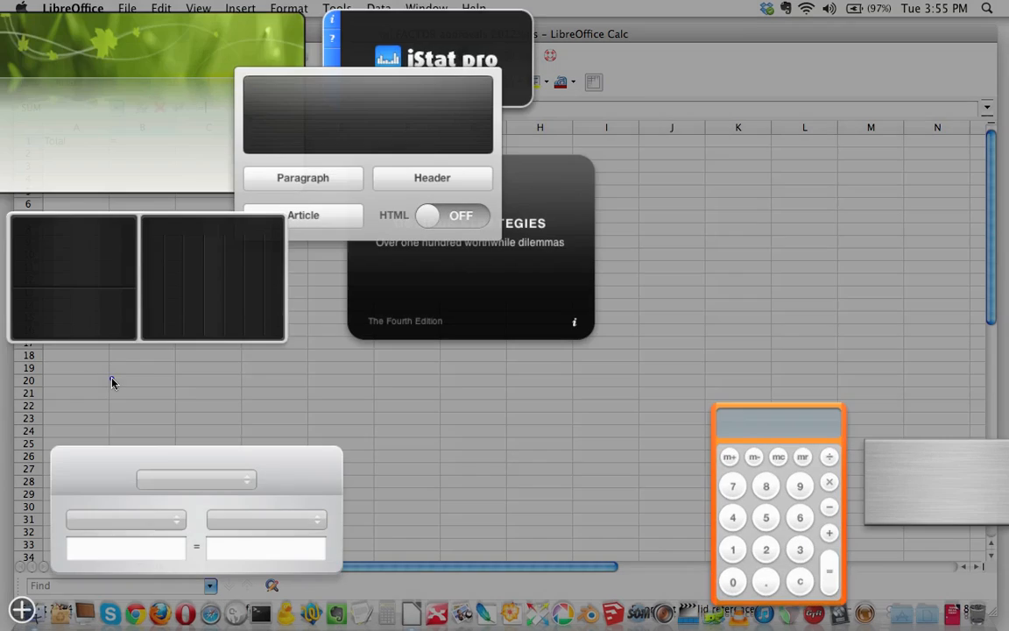
left_click(112, 378)
left_click(99, 567)
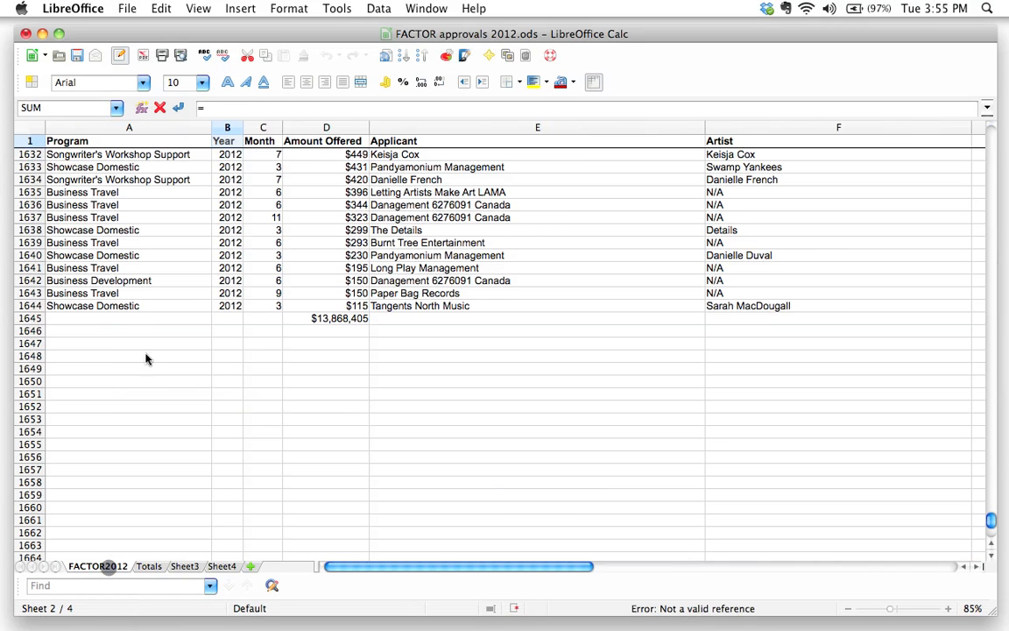
left_click(315, 318)
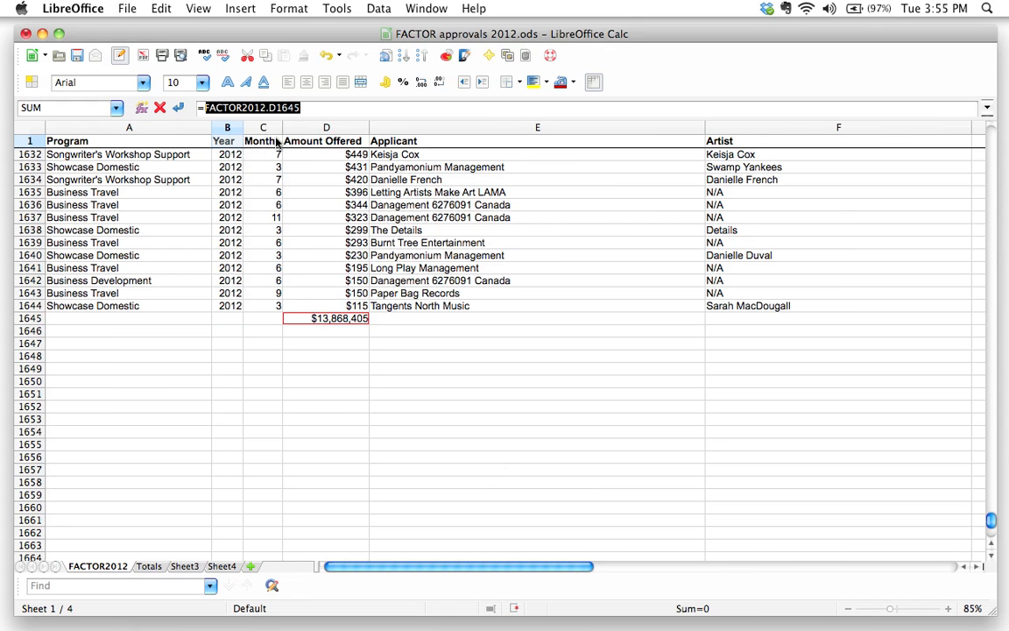
left_click(160, 107)
- Check which cell range the sum formula in D1645 of the FACTOR2012 sheet adds up
left_click(101, 567)
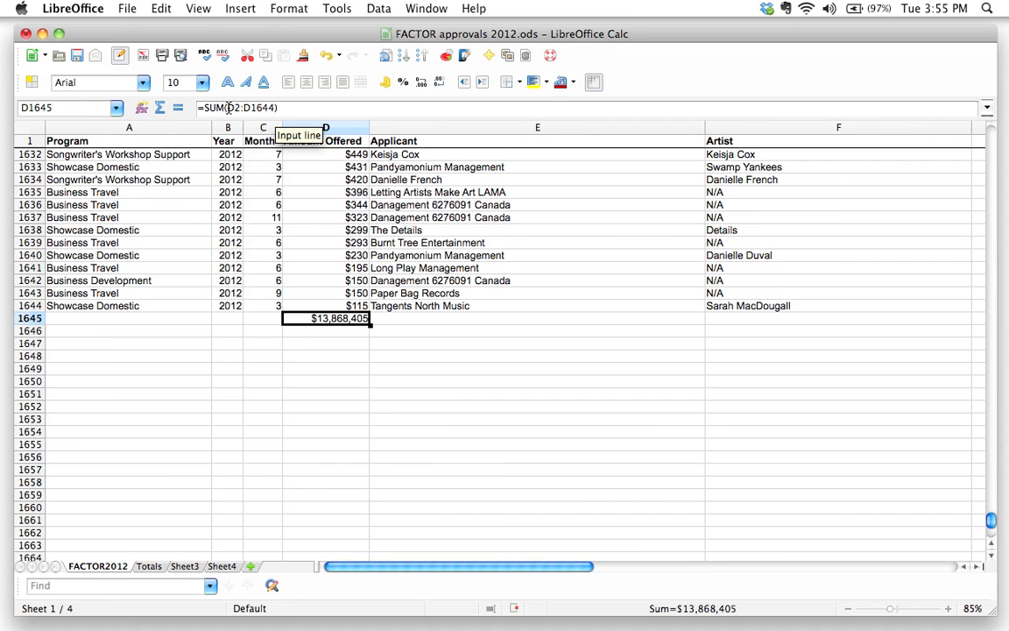
left_click_drag(229, 107, 271, 107)
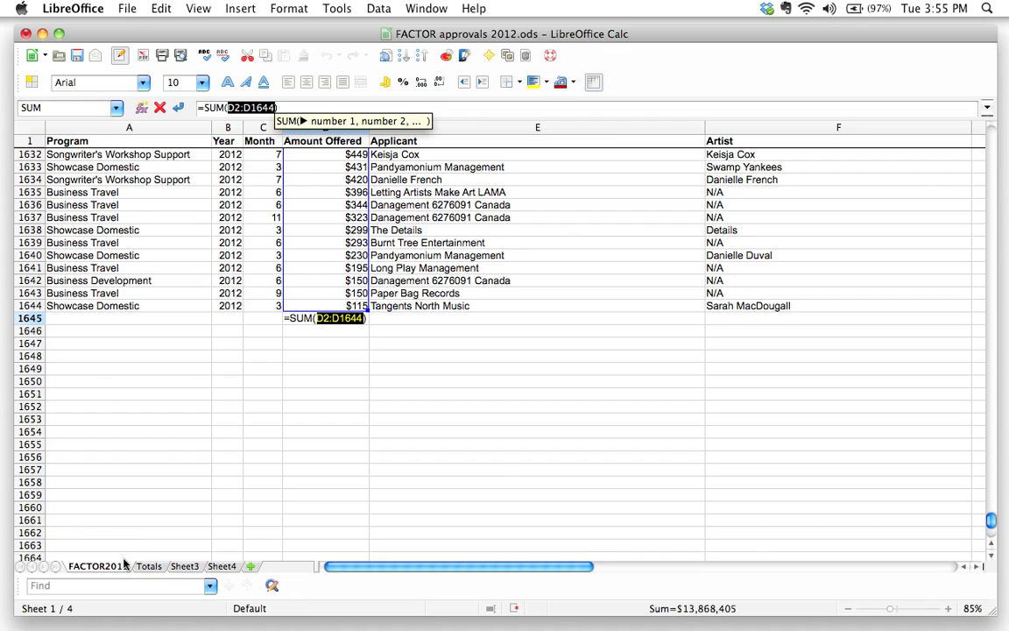
left_click(178, 107)
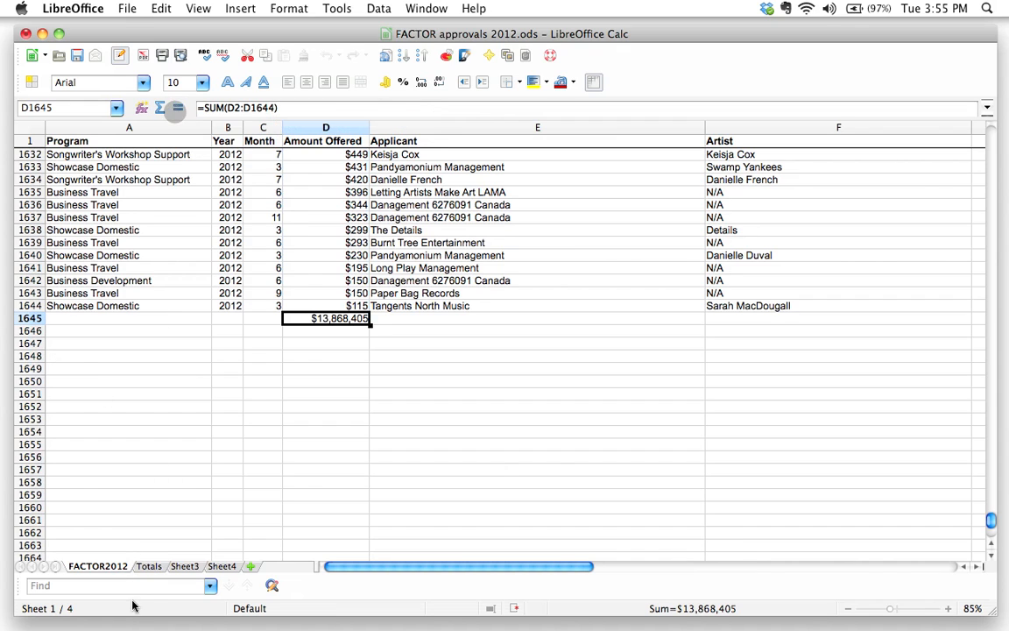
- Replace the formula in B1 of the Totals sheet with =SUM(D2:D1644)
left_click(149, 566)
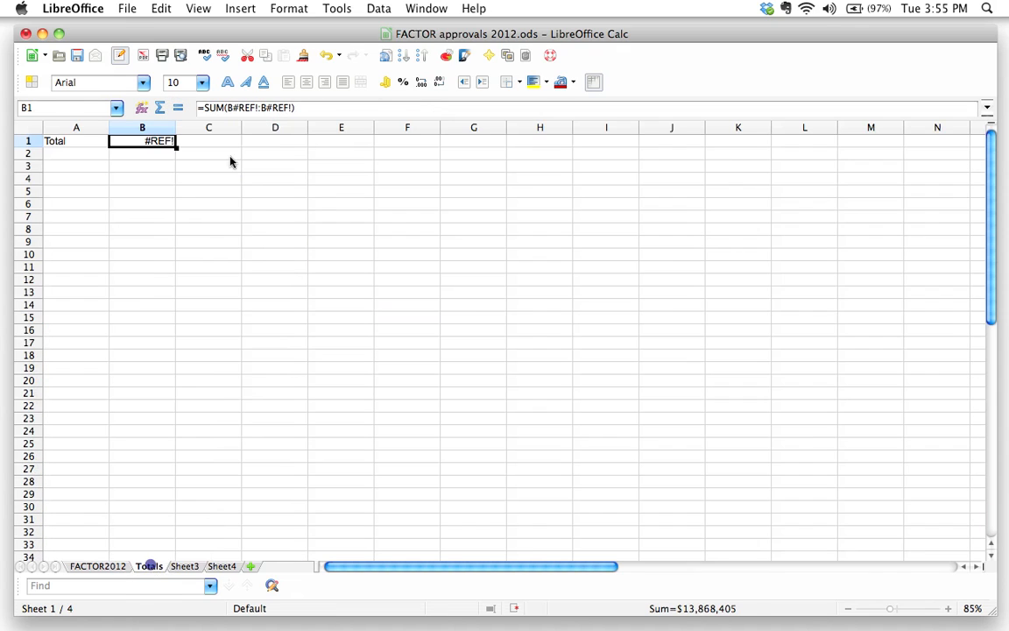
triple_click(202, 107)
type("-")
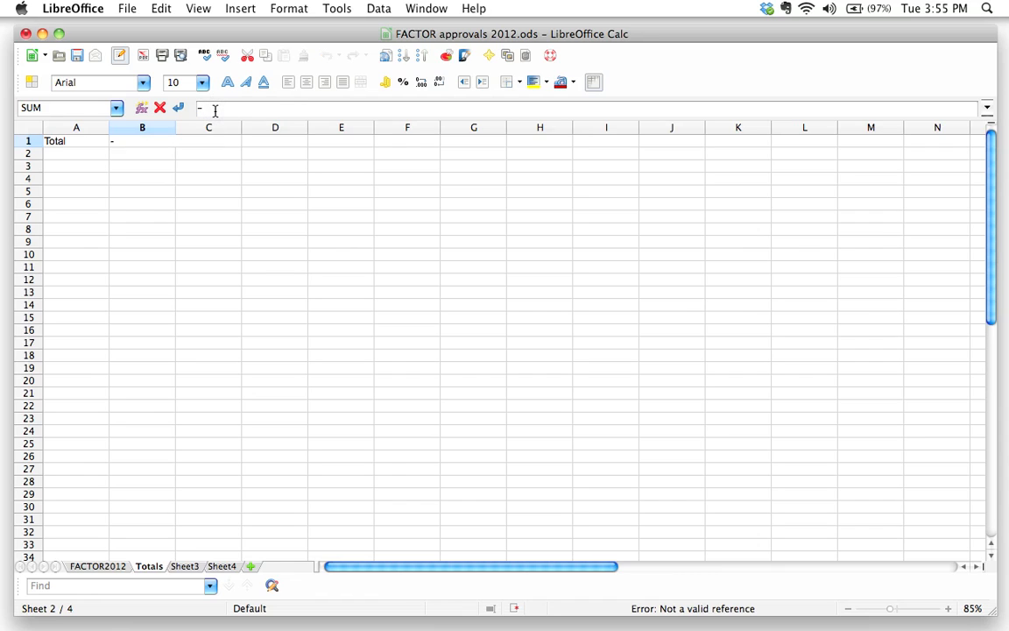
key("BackSpace")
type("=SUM(")
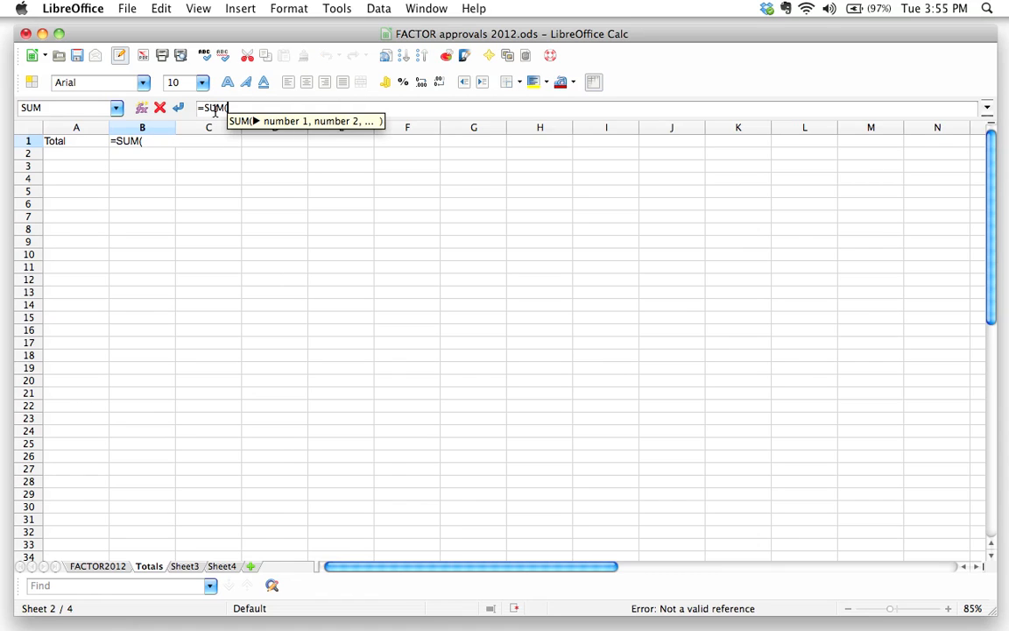
type("D")
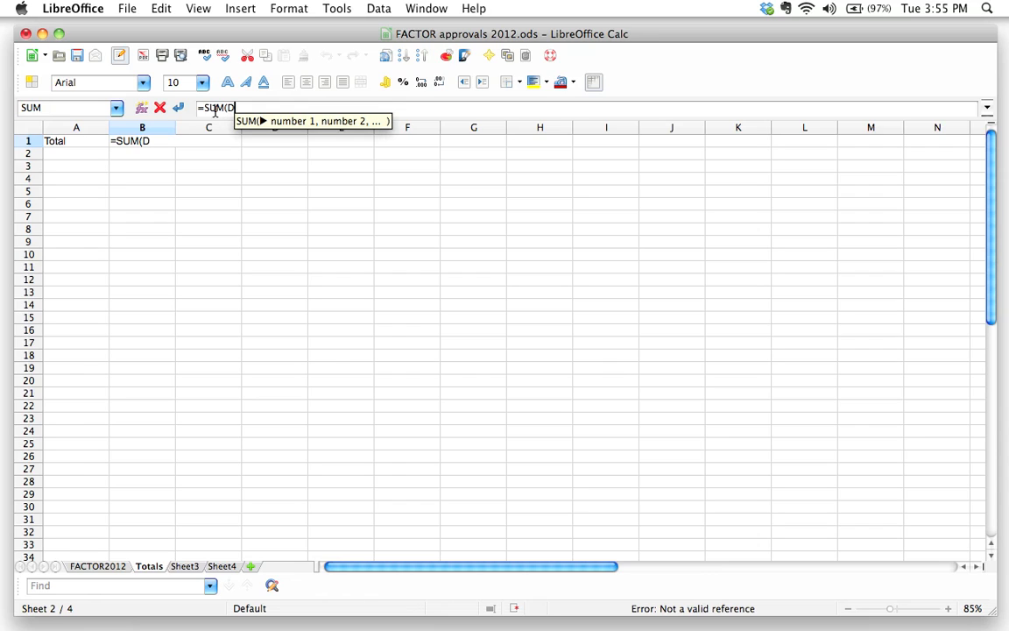
type("2:")
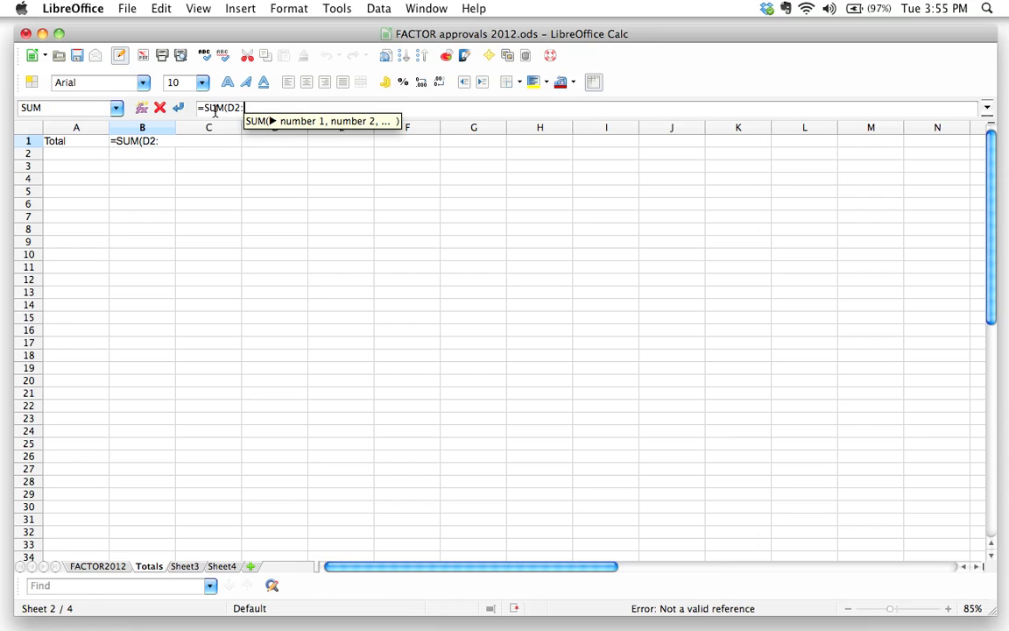
type("D1644)")
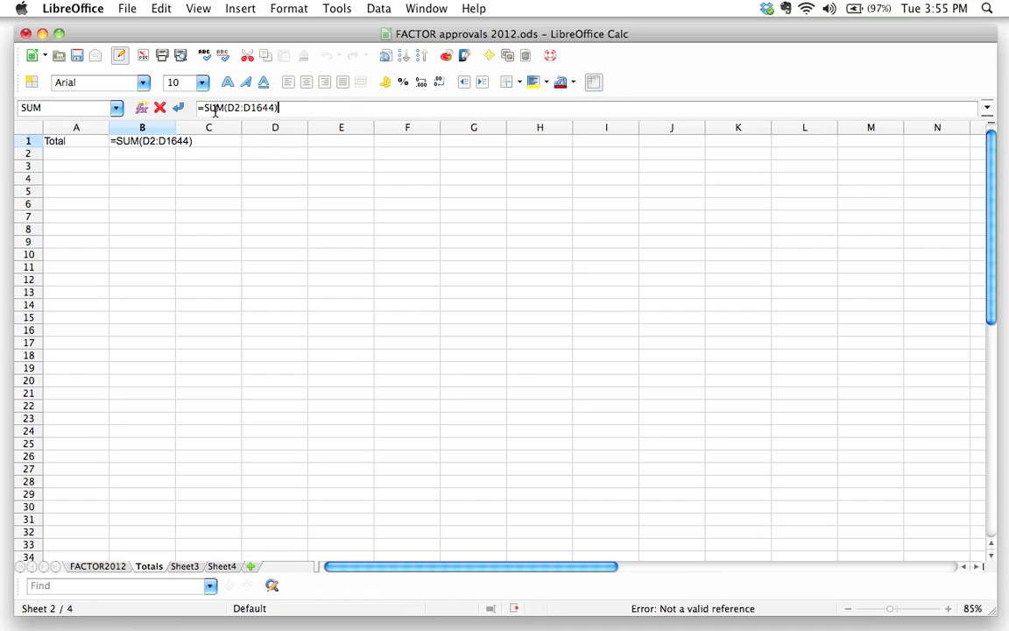
key("Return")
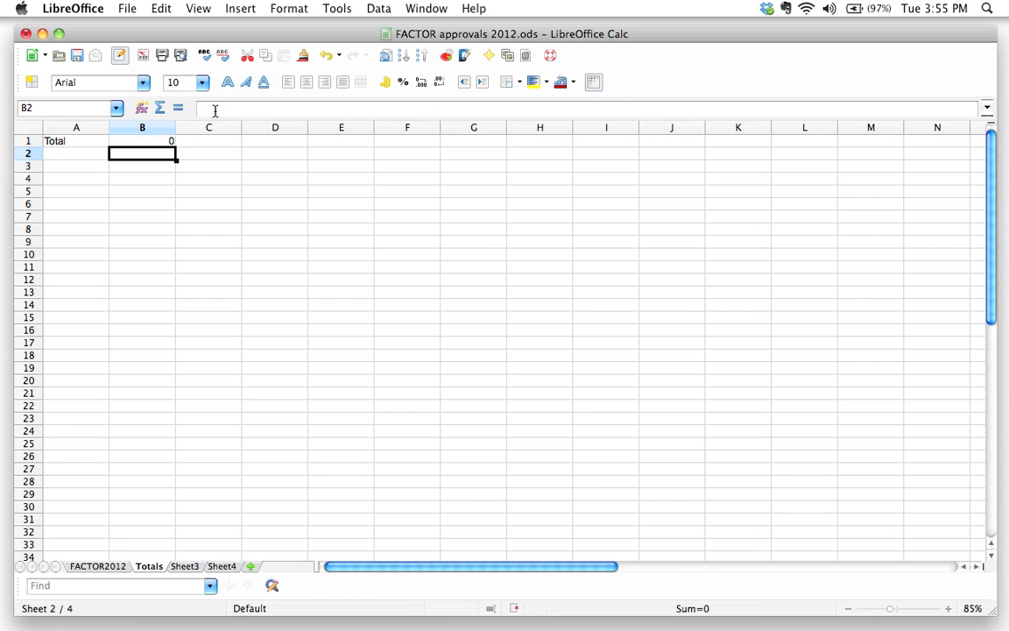
- Inspect the D2 reference in the B1 formula on Totals and compare it with the FACTOR2012 sheet
key("Up")
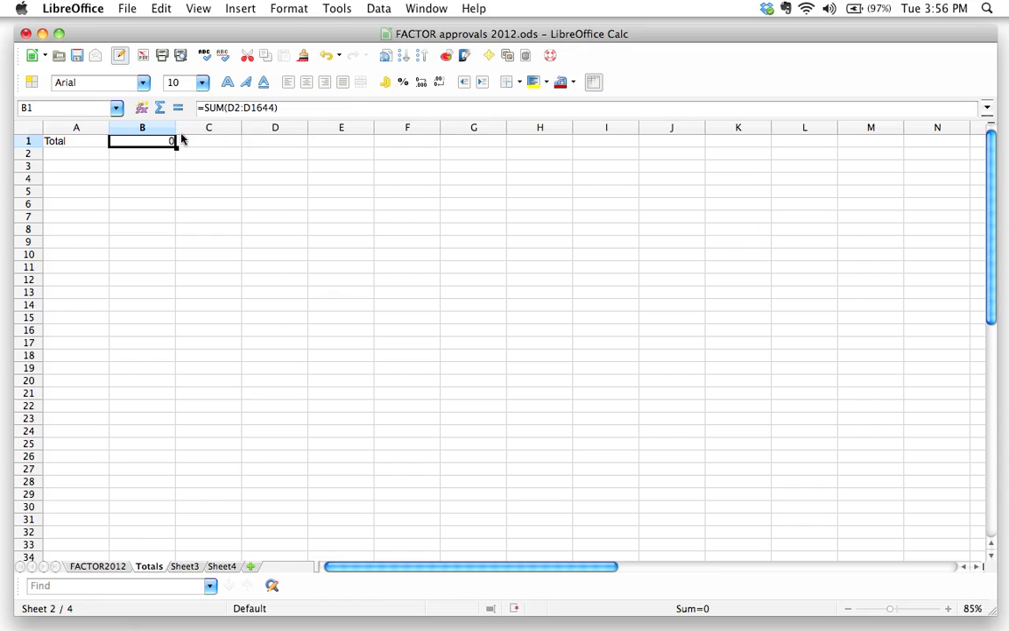
double_click(230, 107)
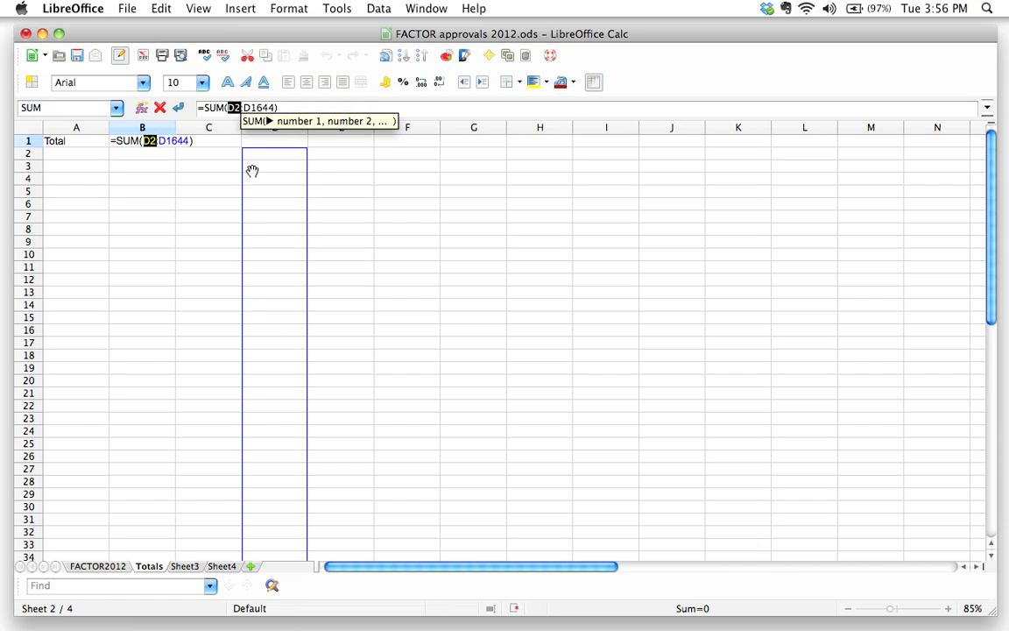
left_click(178, 107)
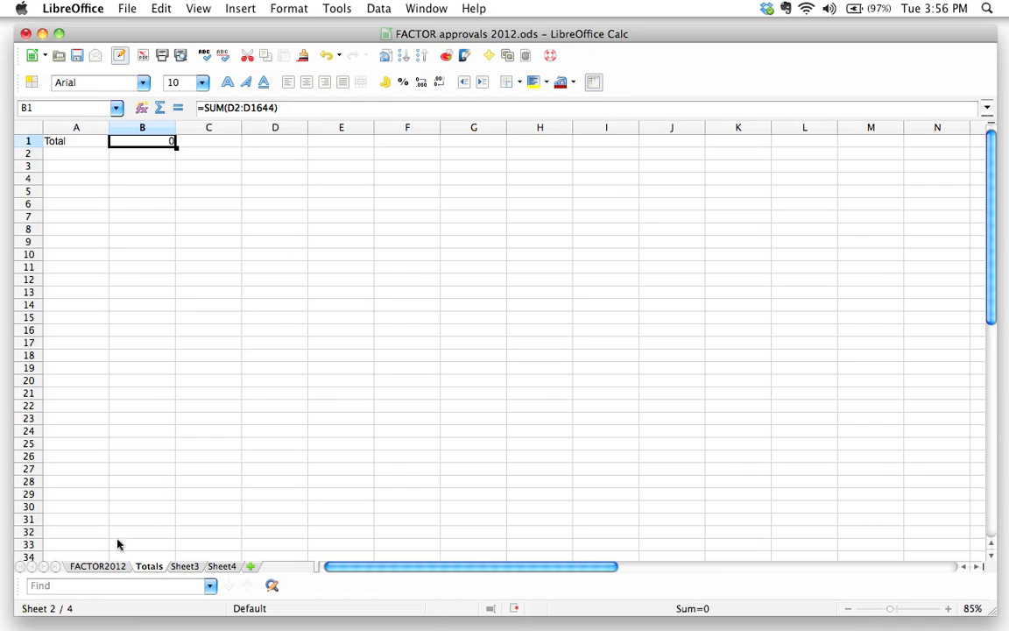
left_click(102, 567)
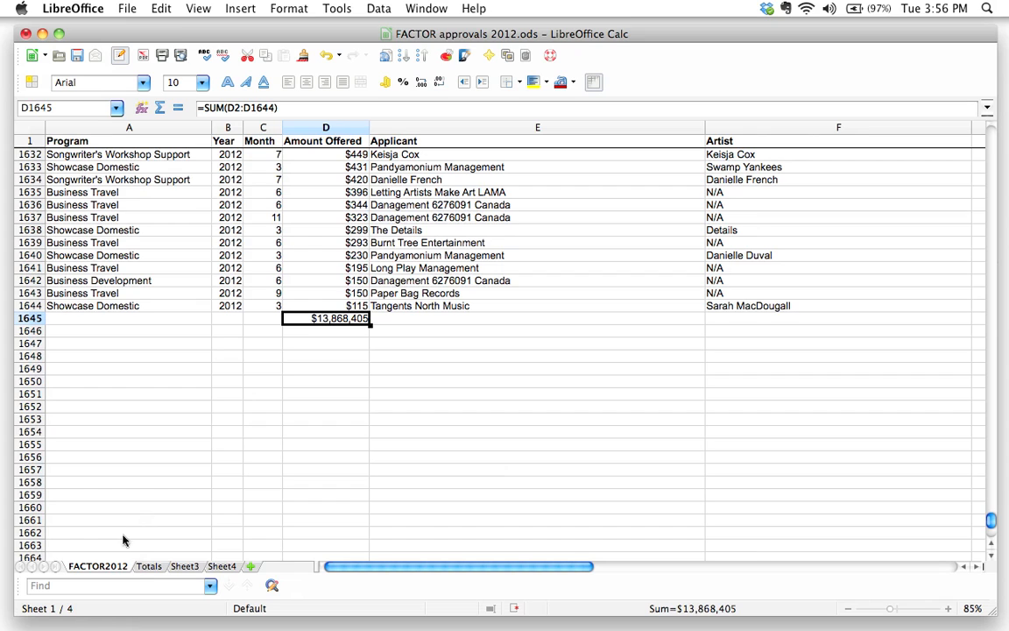
- Add the FACTOR2012 sheet reference to B1 on Totals so the formula reads =SUM(FACTOR2012.D2:D1644)
left_click(151, 566)
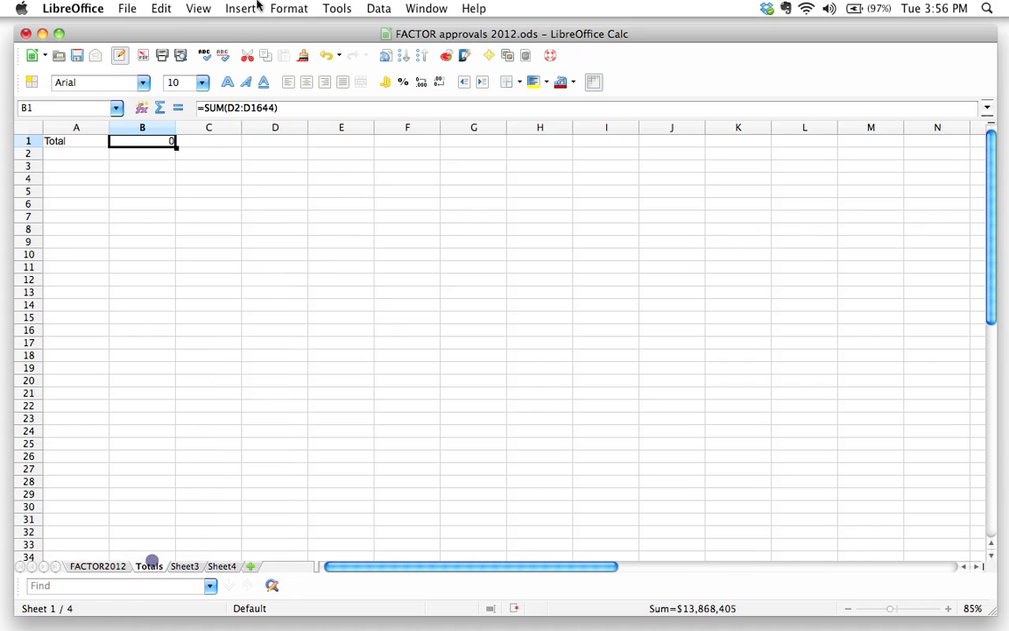
left_click(231, 106)
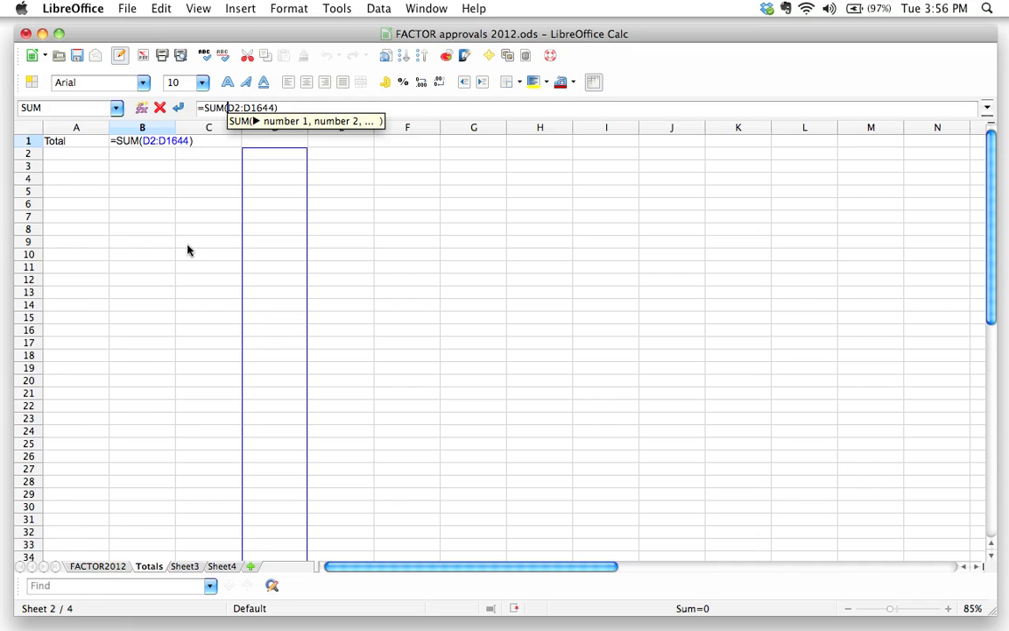
type("FACTOR2012")
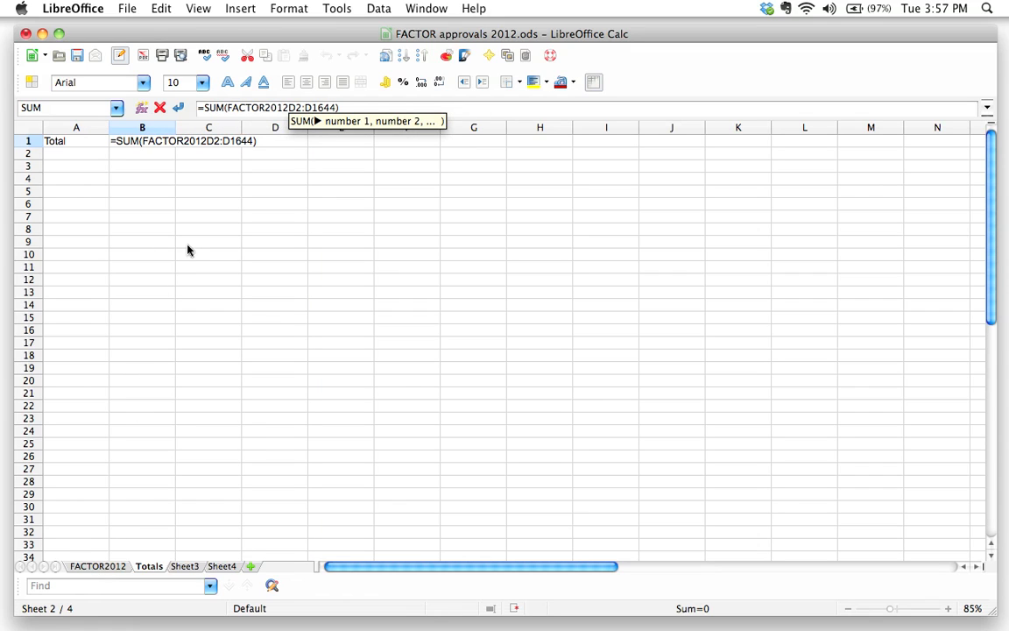
type(".")
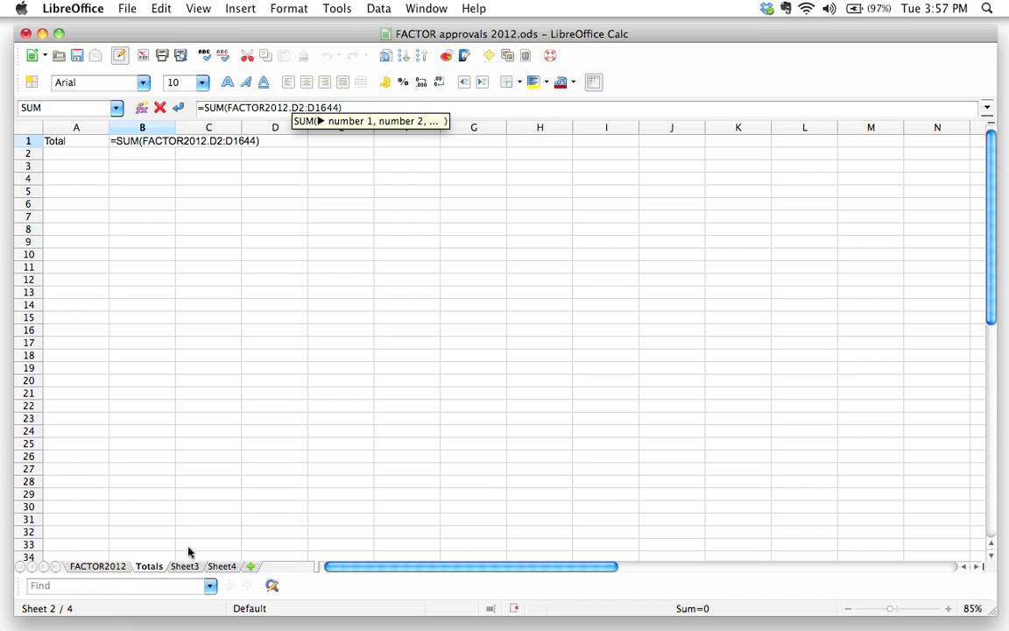
left_click(179, 107)
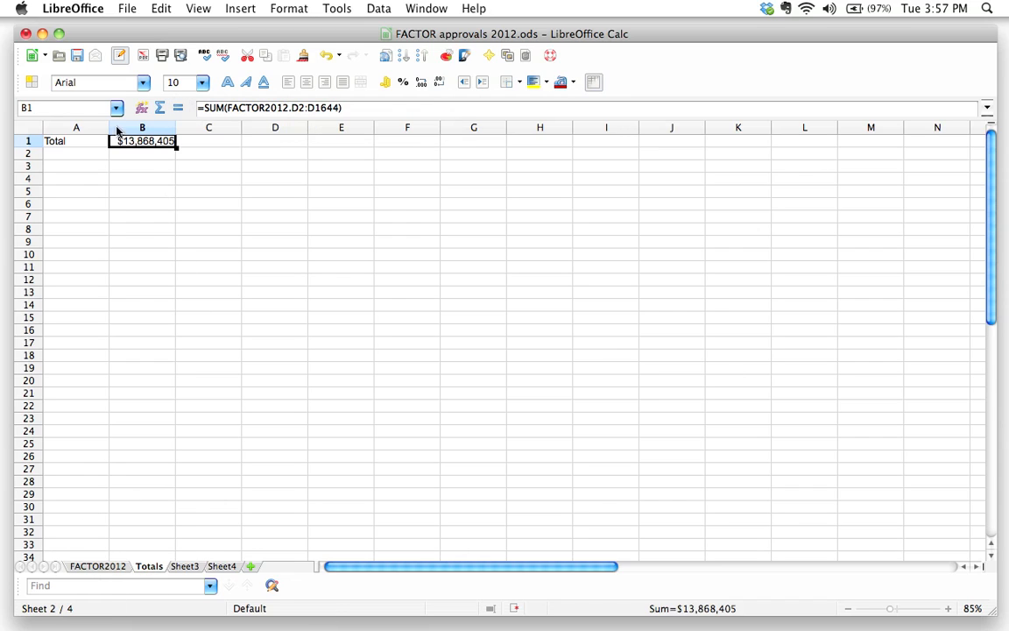
- Try the non-matching sheet name FACTOR2013 in place of FACTOR2012 in the B1 formula on Totals
left_click(115, 569)
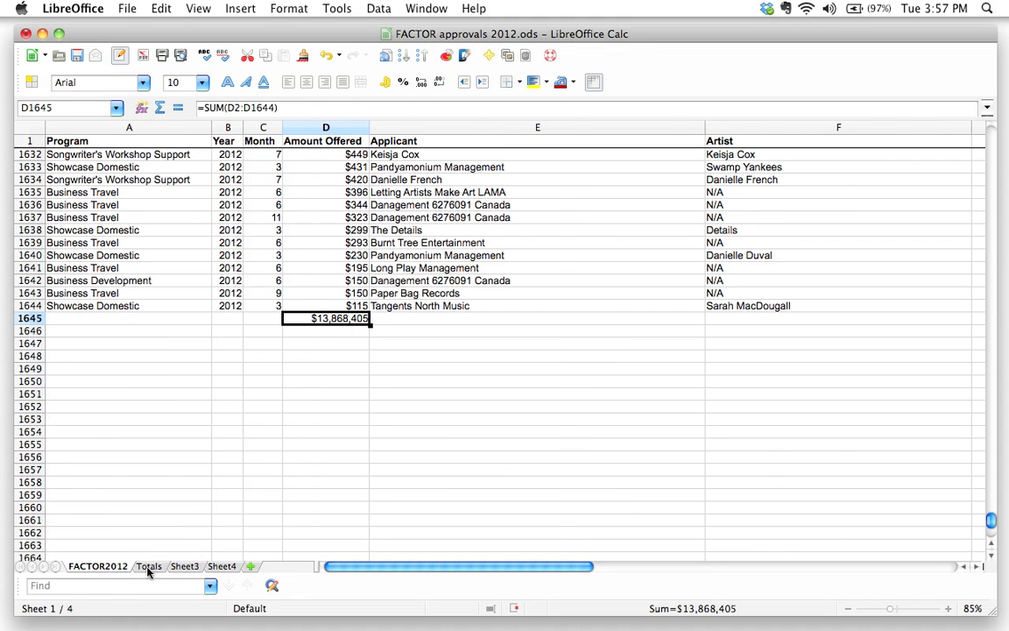
left_click(149, 566)
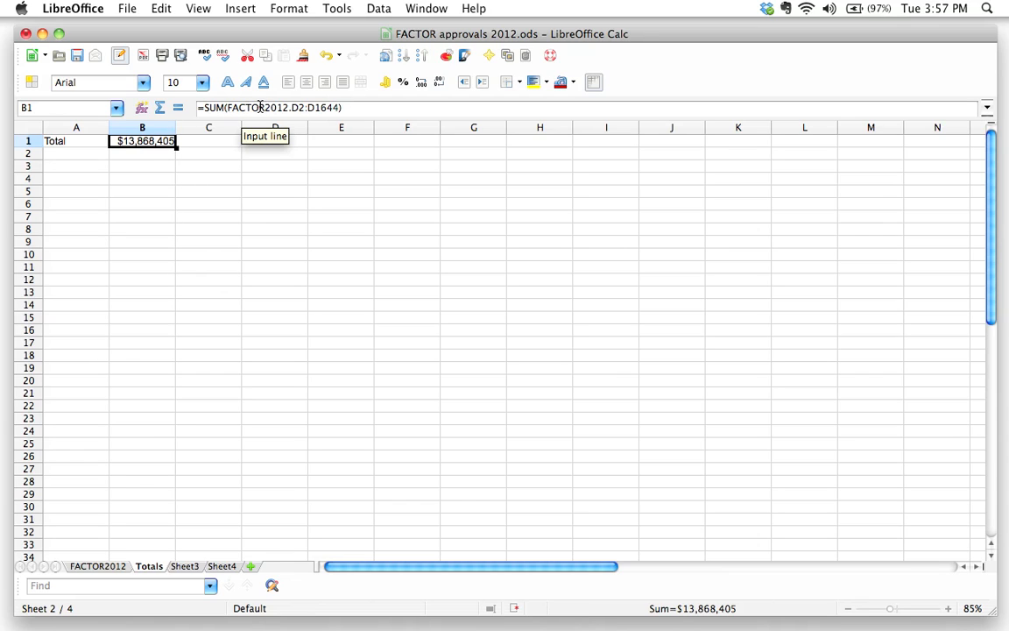
left_click(233, 107)
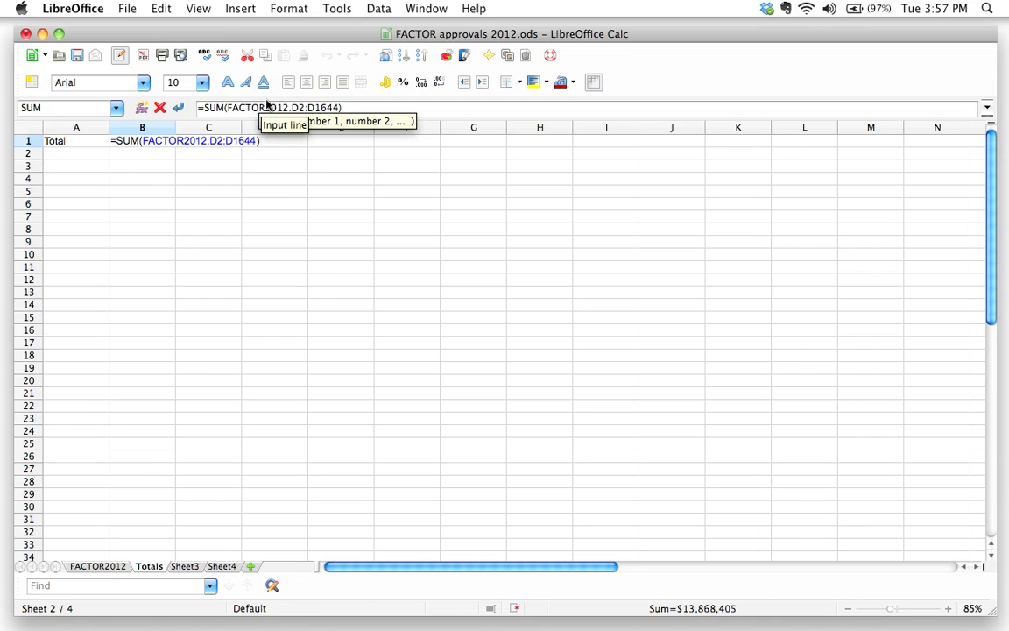
key("Return")
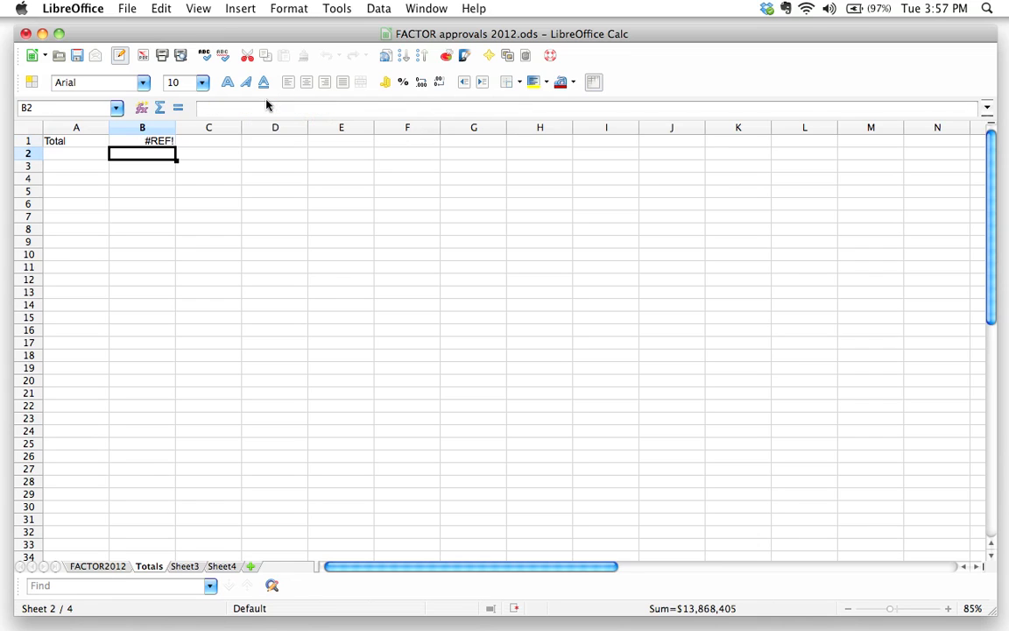
key("Up")
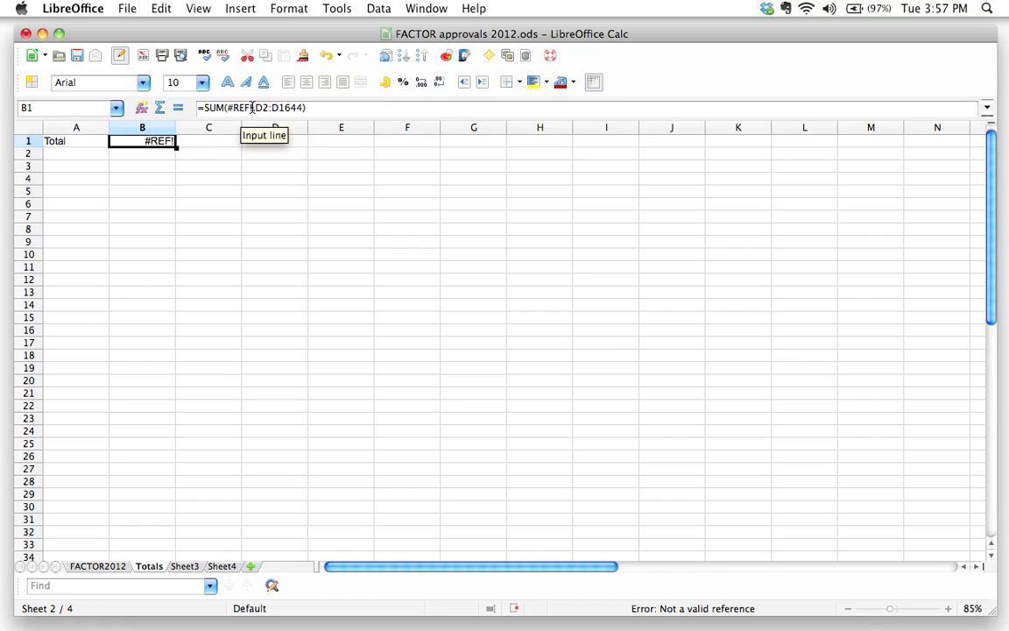
left_click_drag(252, 107, 229, 107)
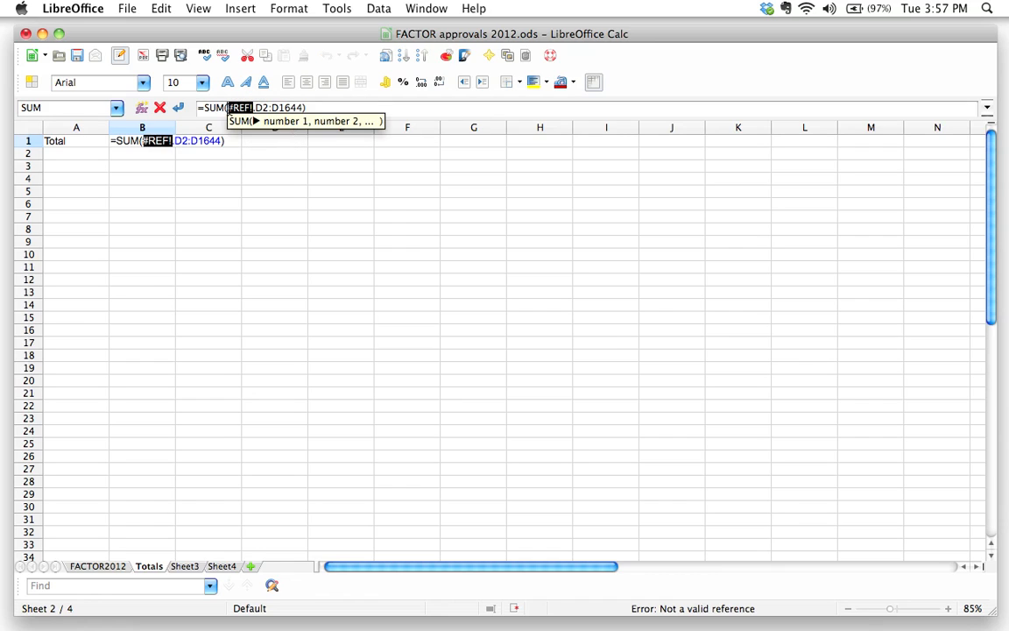
type("FACTOR2013")
key("Return")
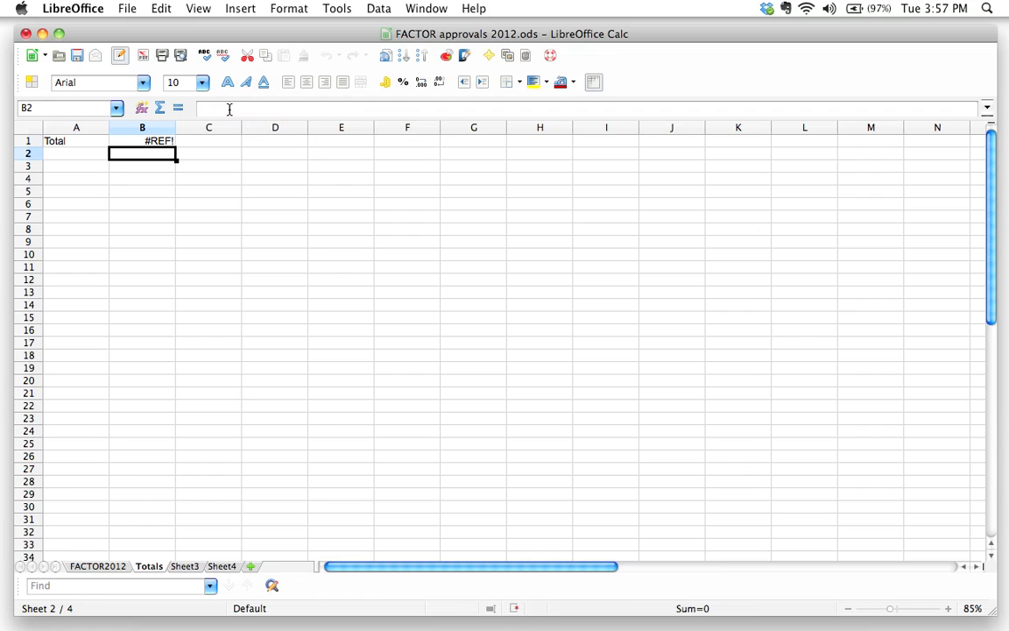
key("Up")
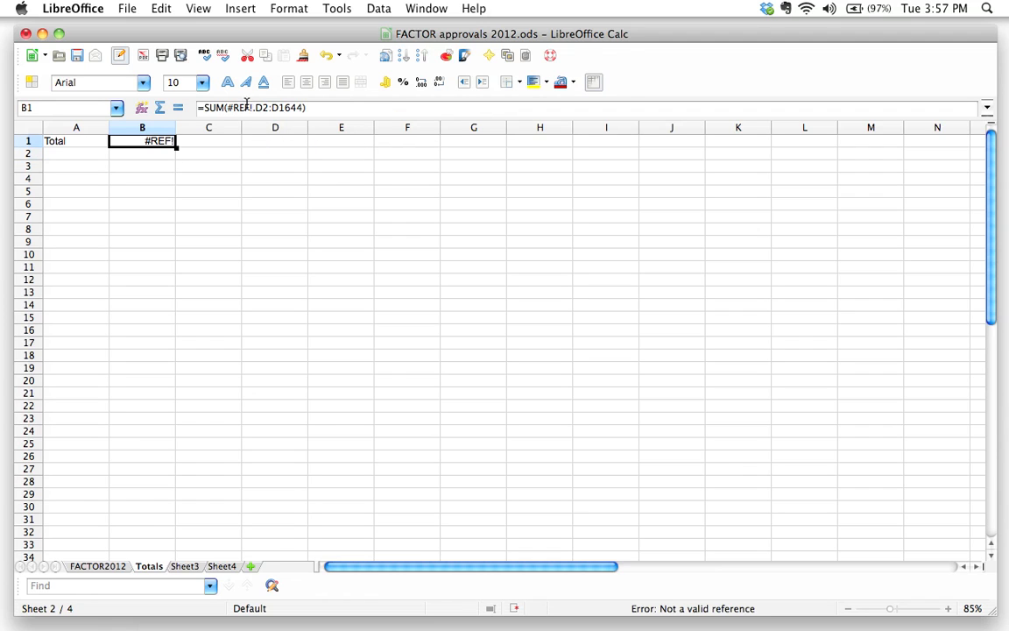
- Replace the #REF! sheet reference in the B1 formula on Totals with FACTOR2012
double_click(237, 107)
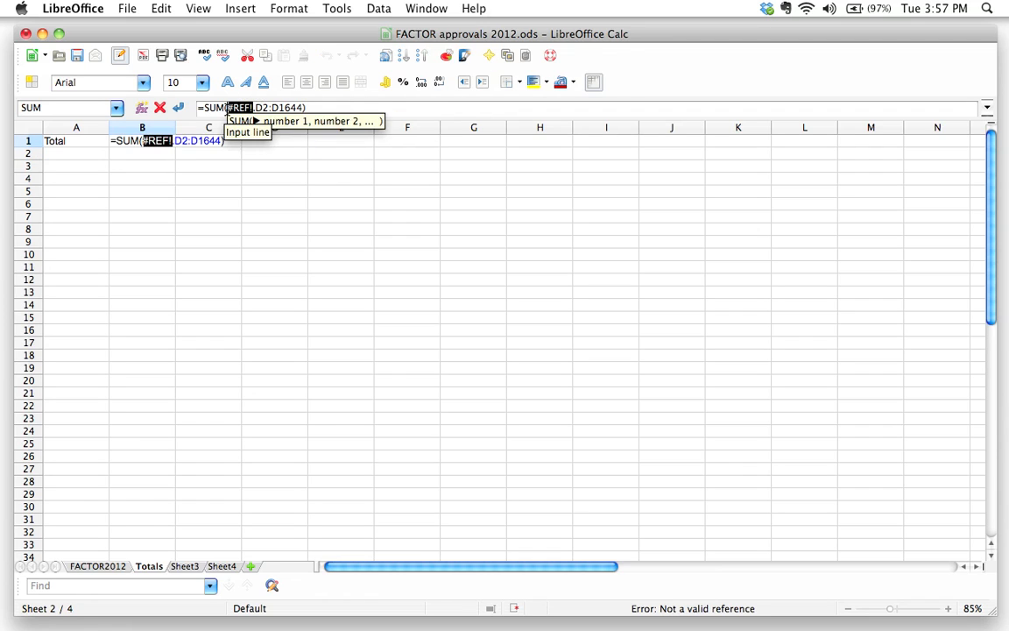
type("FACTOR2012")
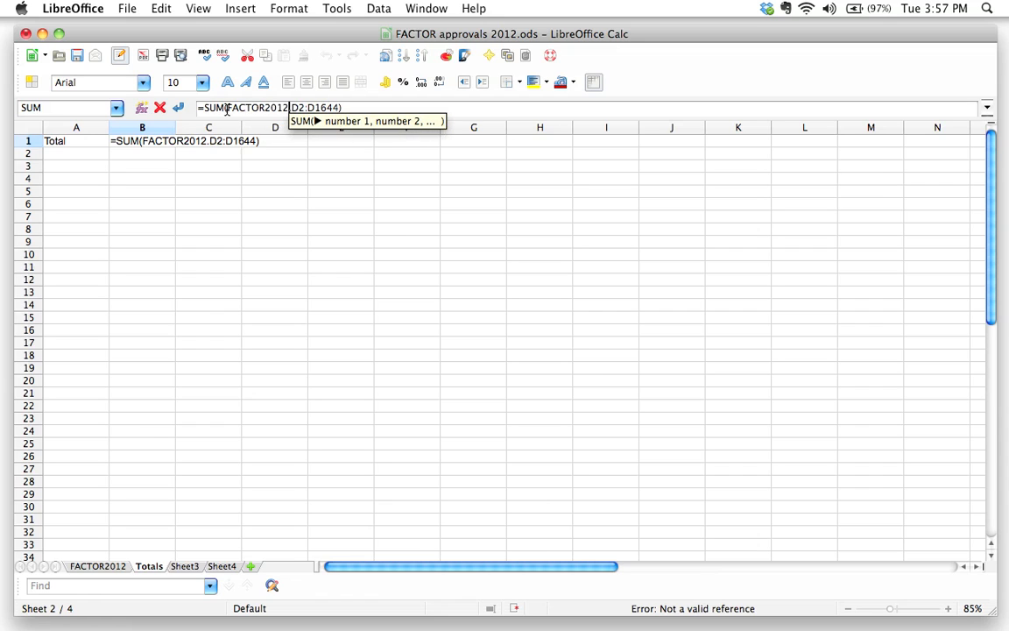
key("Return")
key("Up")
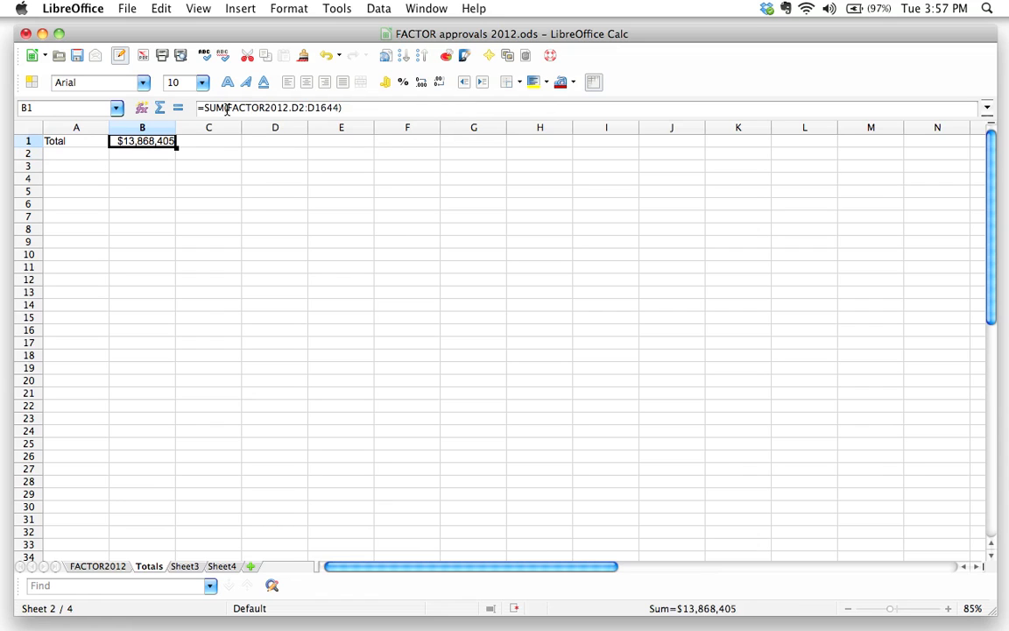
- Rename the FACTOR2012 sheet to "FACTOR 2012" with a space and check the B1 formula on Totals
left_click(103, 568)
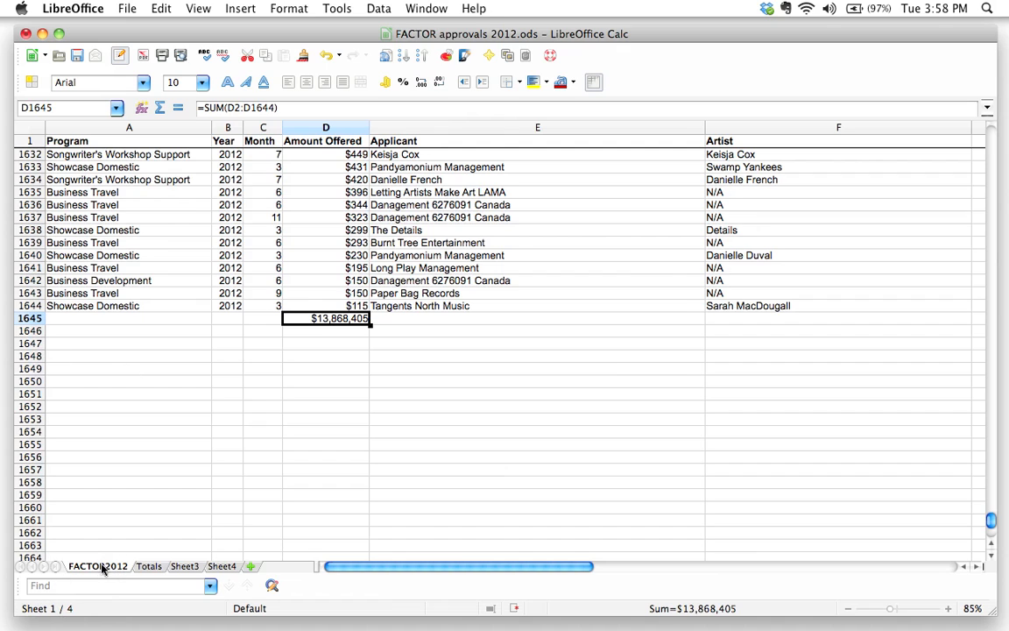
double_click(96, 566)
left_click(398, 314)
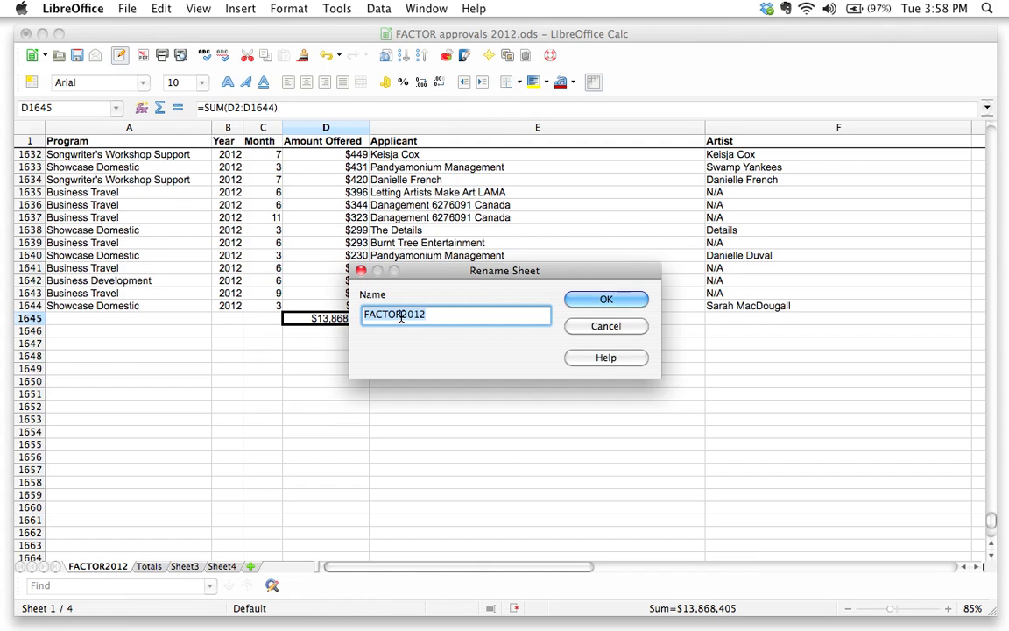
left_click(588, 302)
left_click(153, 566)
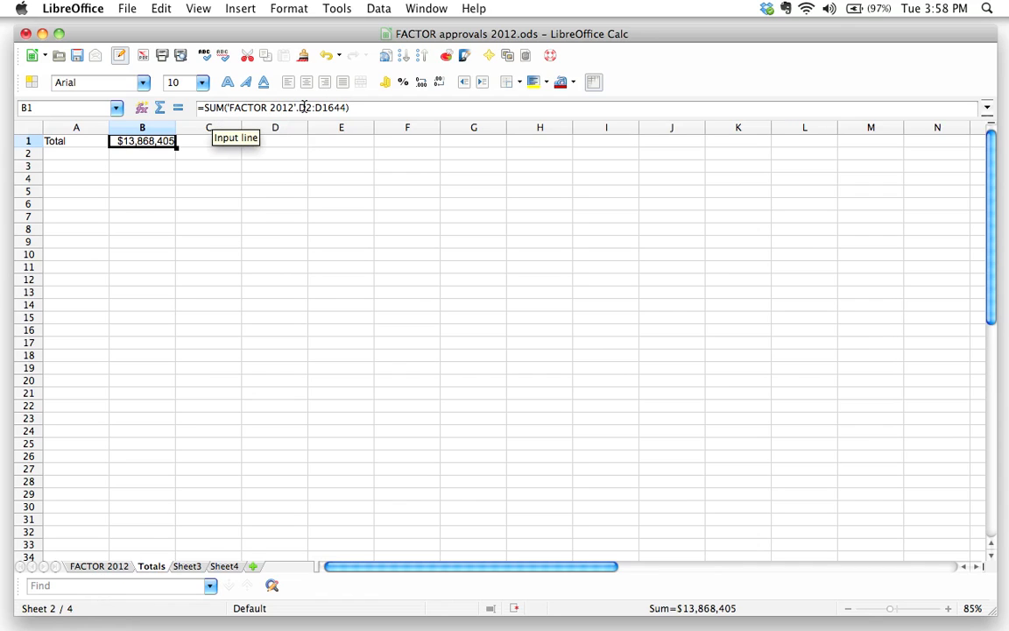
- Rename the "FACTOR 2012" sheet back to FACTOR2012 and return to the Totals sheet
left_click(111, 566)
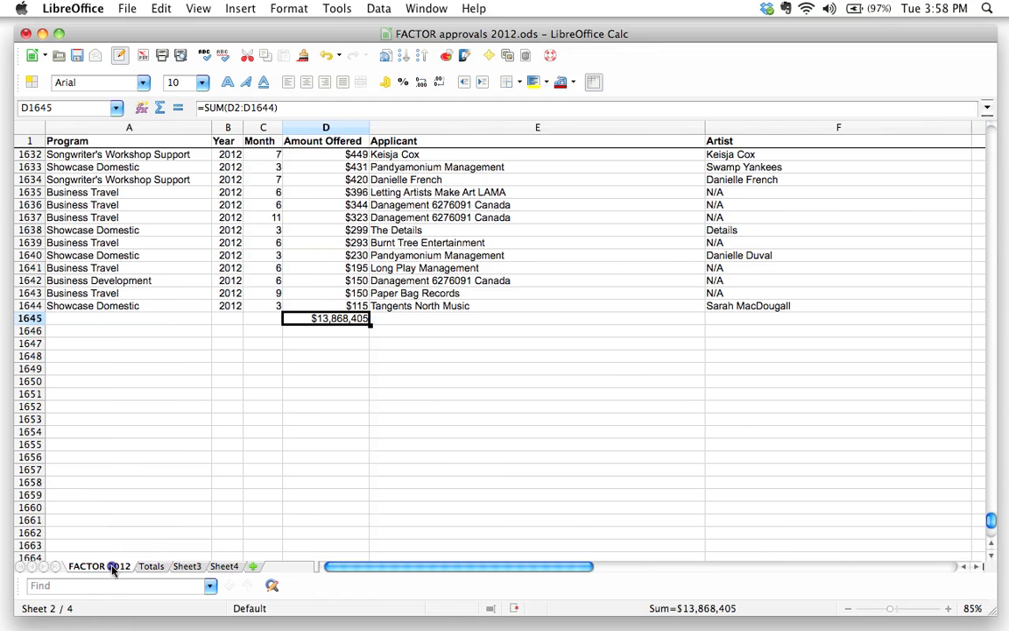
double_click(110, 567)
type("FA")
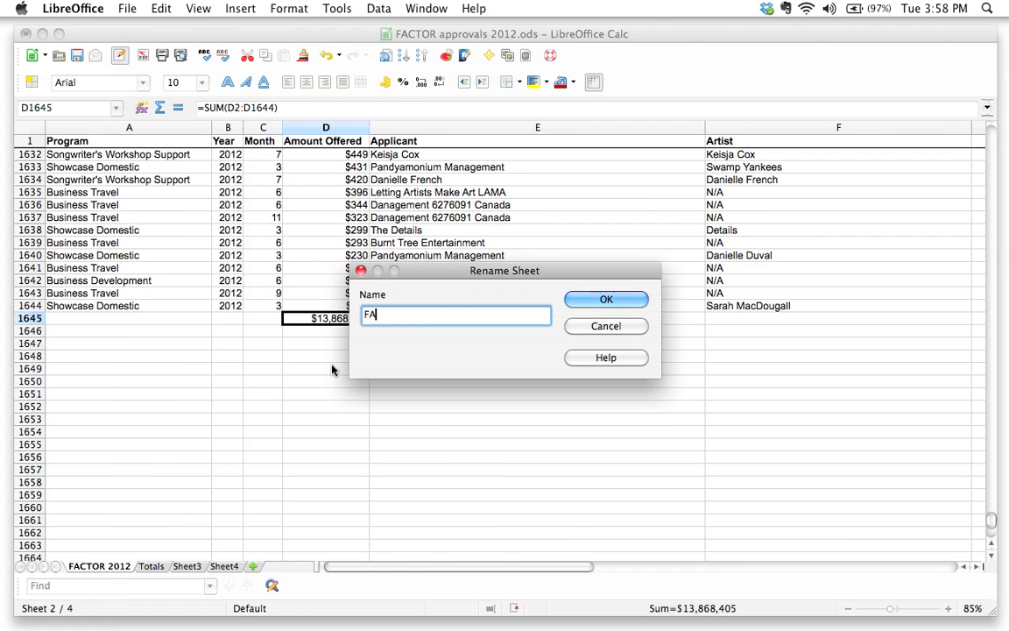
type("CTOR2012")
key("Return")
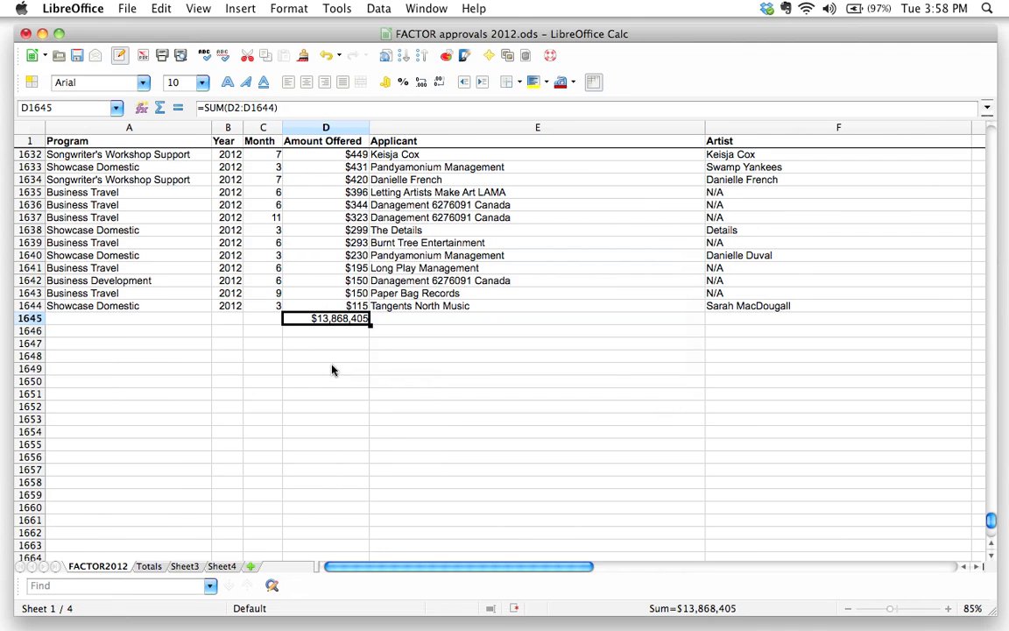
left_click(150, 567)
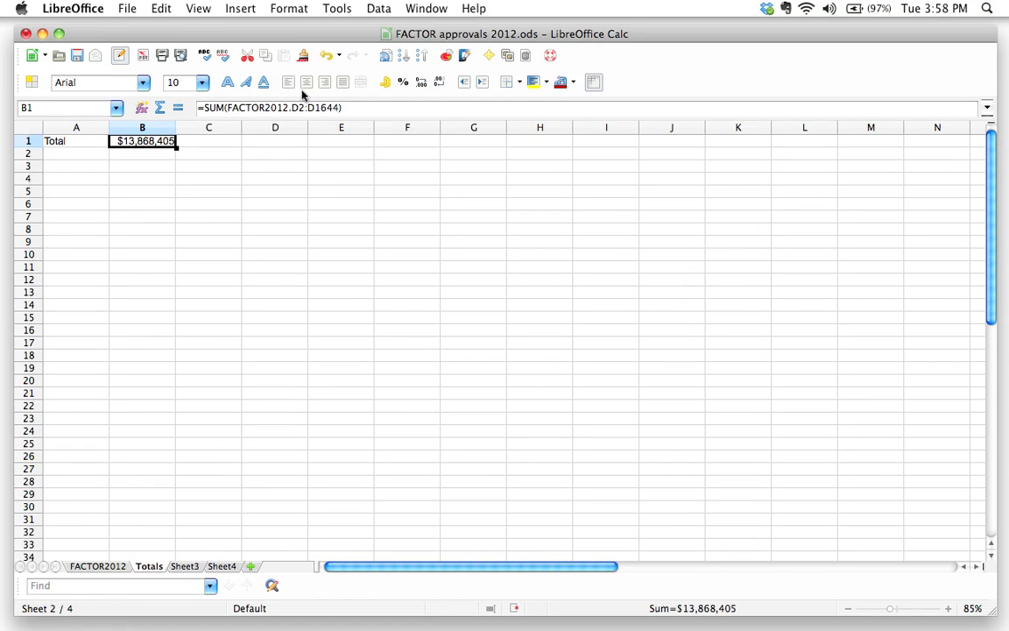
- Rebuild the B1 sum formula on Totals by picking the range D2:D1644 directly on the FACTOR2012 sheet
triple_click(243, 108)
type("=")
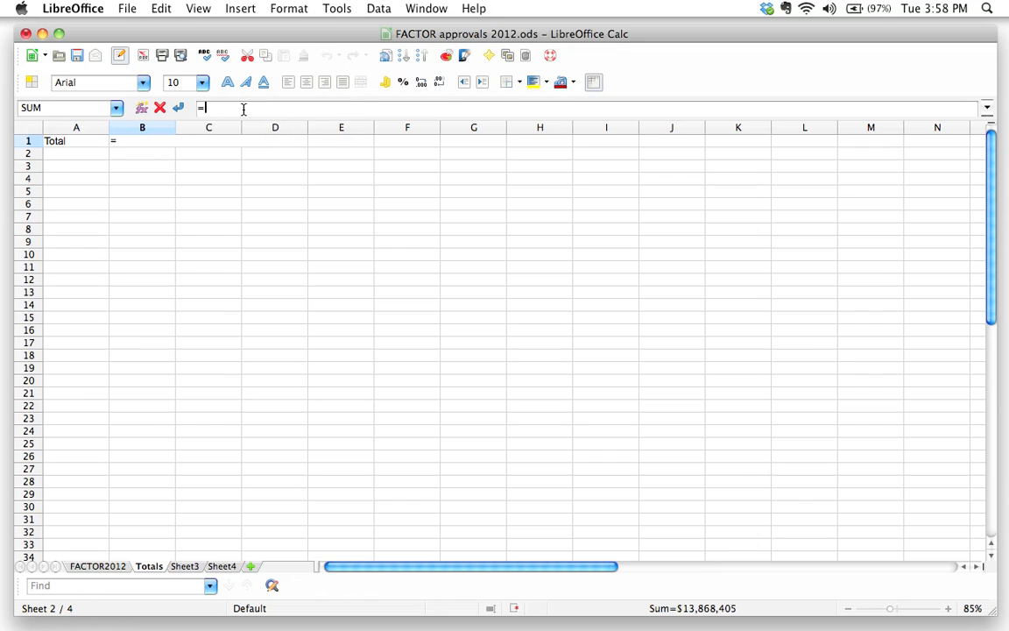
type("sum(")
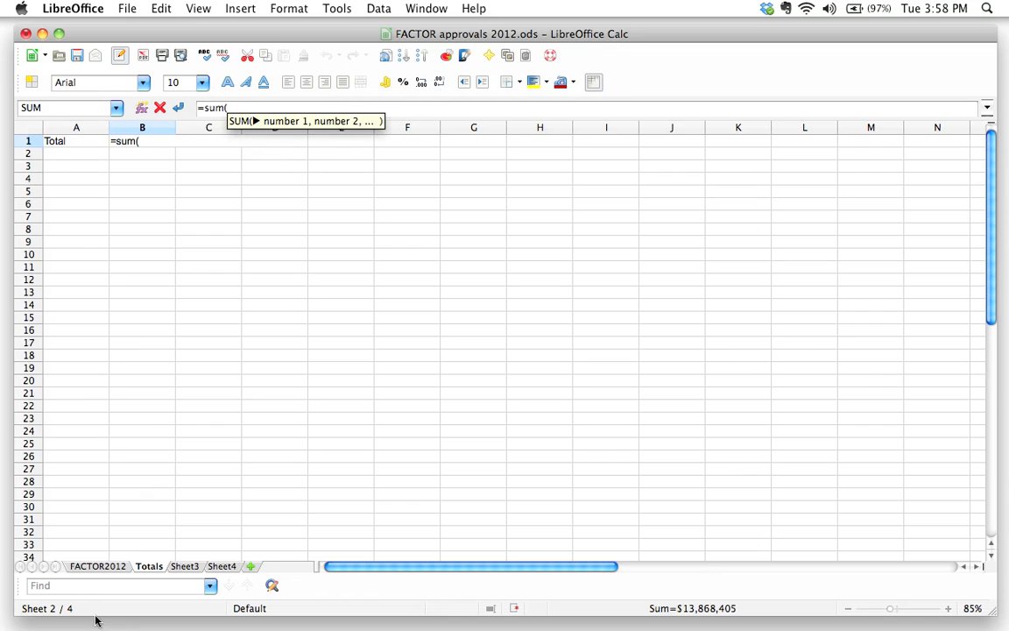
left_click(93, 566)
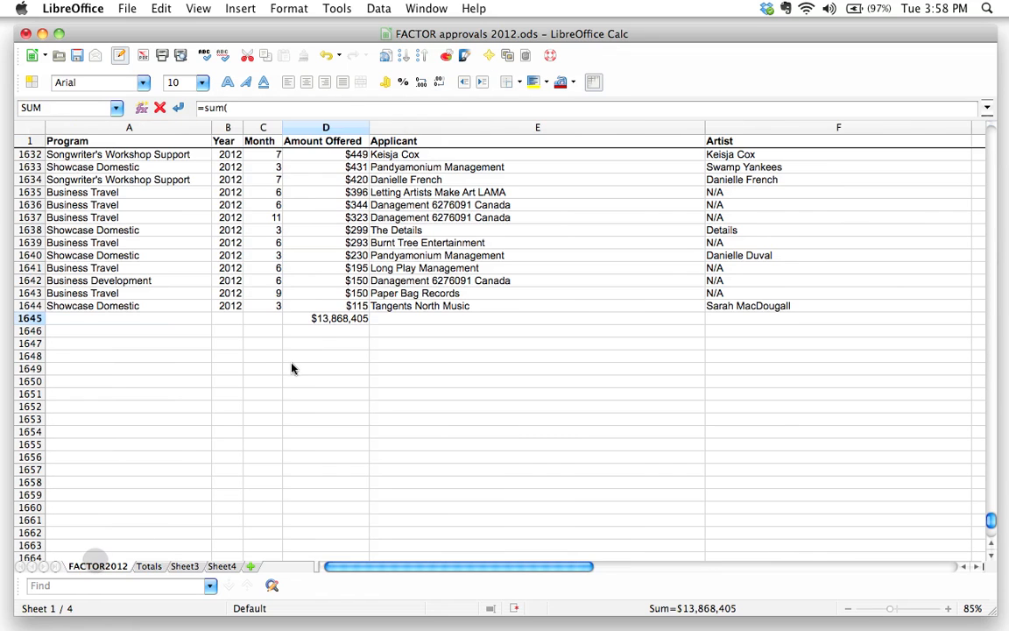
mouse_move(991, 517)
left_mouse_down()
mouse_move(1007, 92)
mouse_move(998, 96)
mouse_move(994, 539)
mouse_move(995, 526)
left_mouse_up()
left_click(311, 154)
left_click(357, 349, "shift")
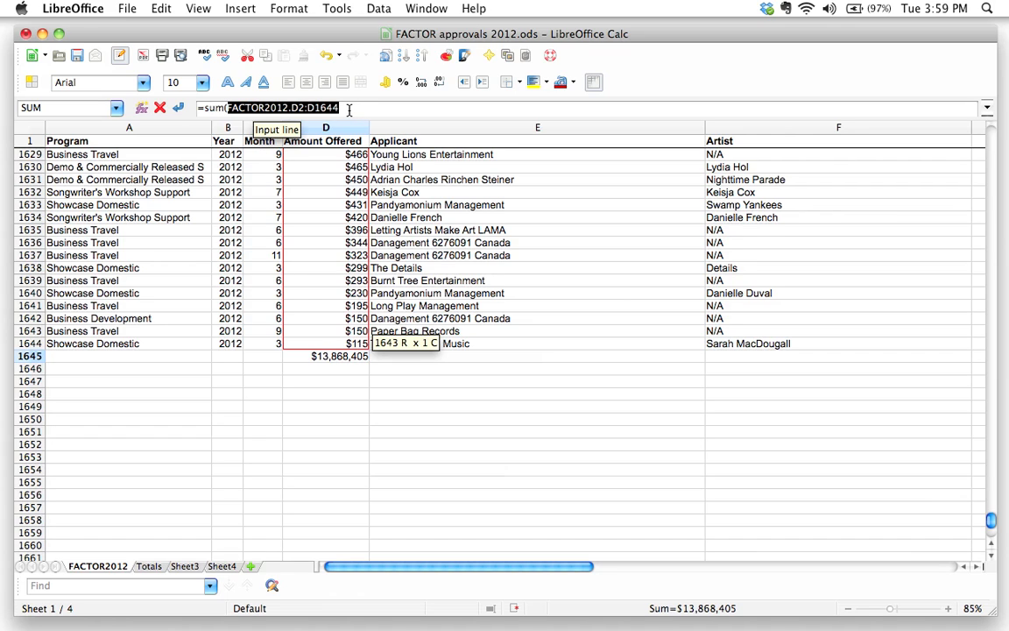
type(")")
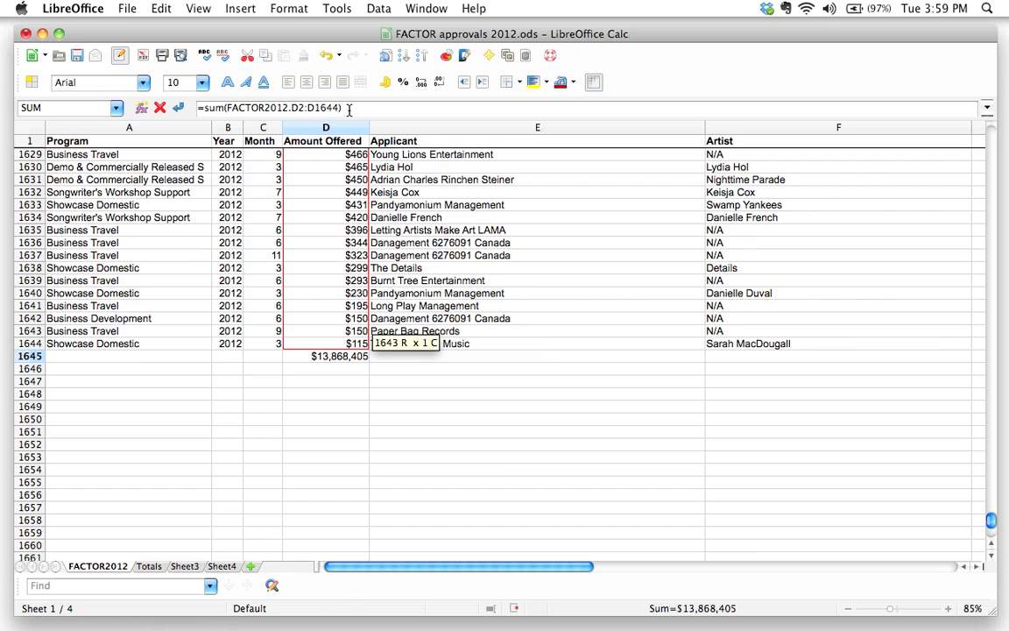
key("Return")
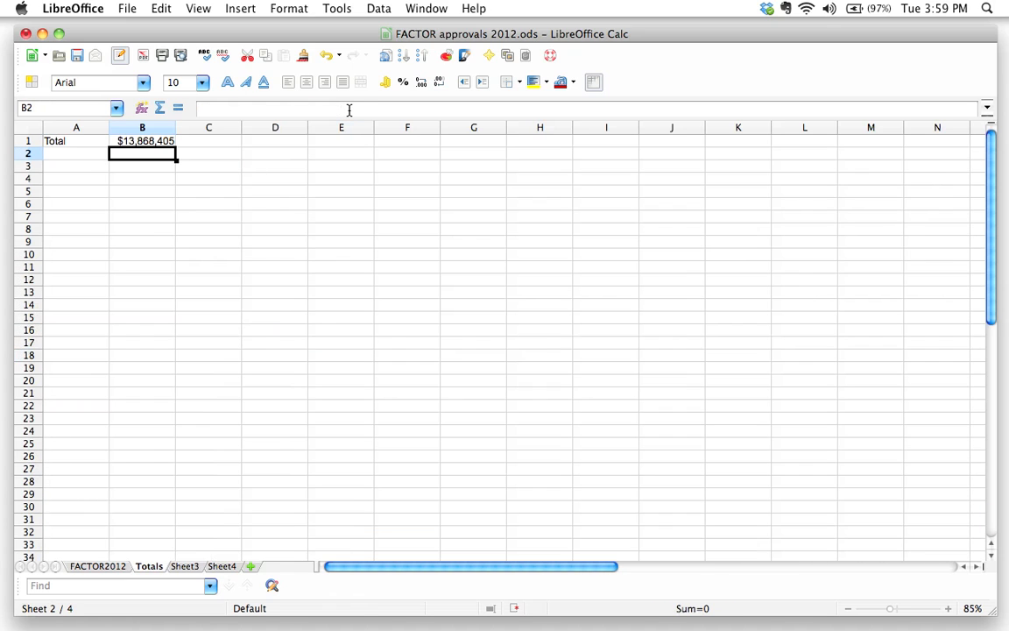
key("Up")
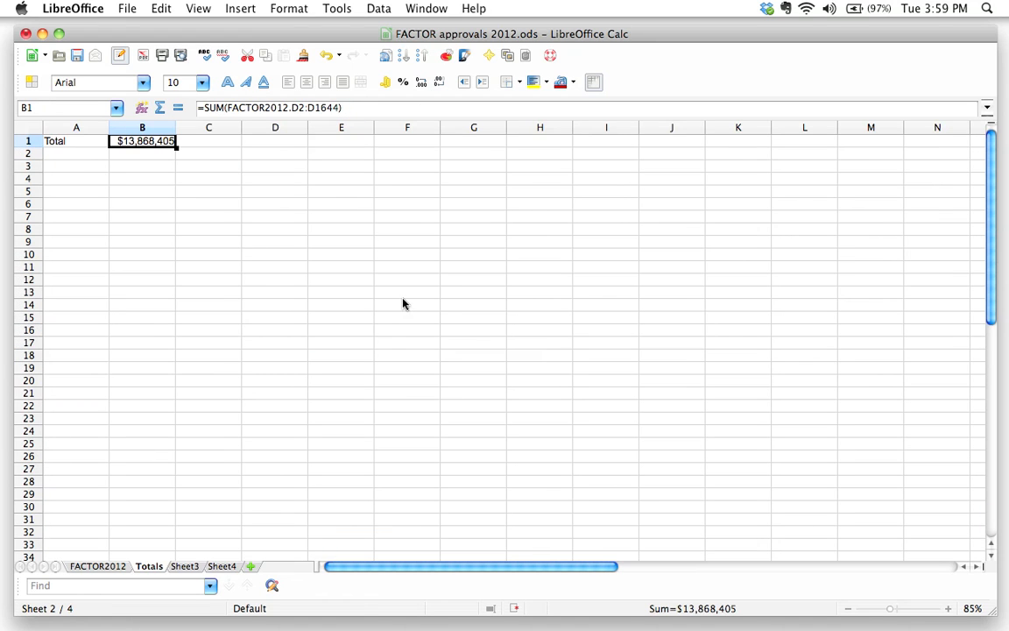